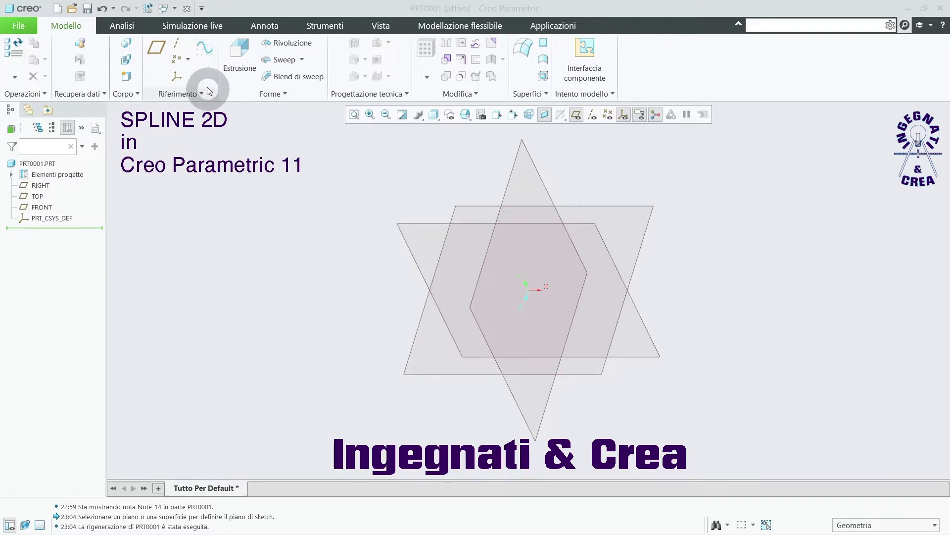
Step: Start a sketch on the FRONT plane with RIGHT as reference, orient the view to the sketch plane and hide the datum planes
click(206, 60)
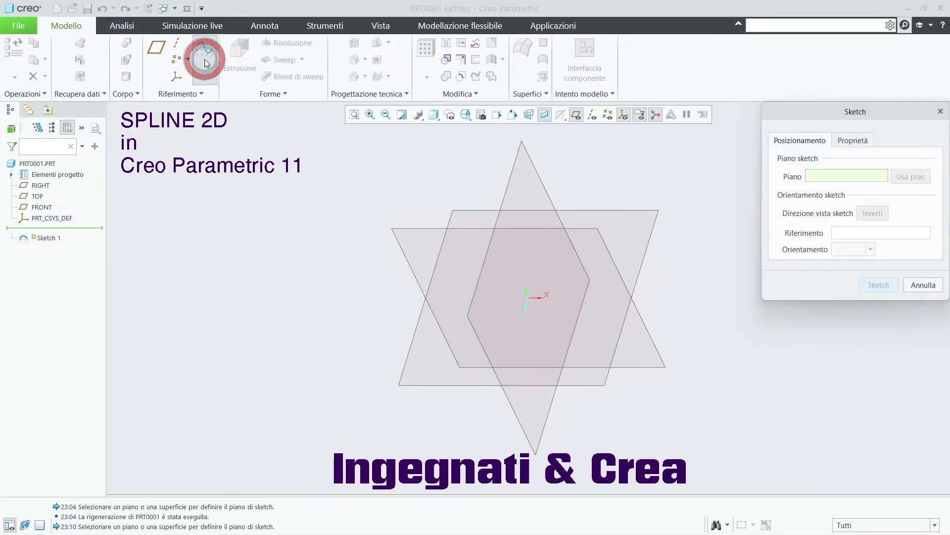
click(392, 230)
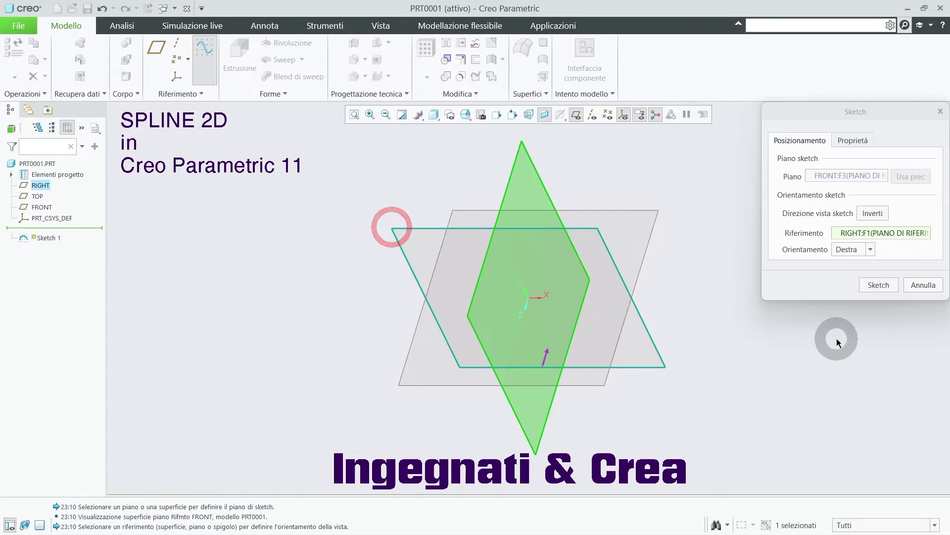
click(874, 286)
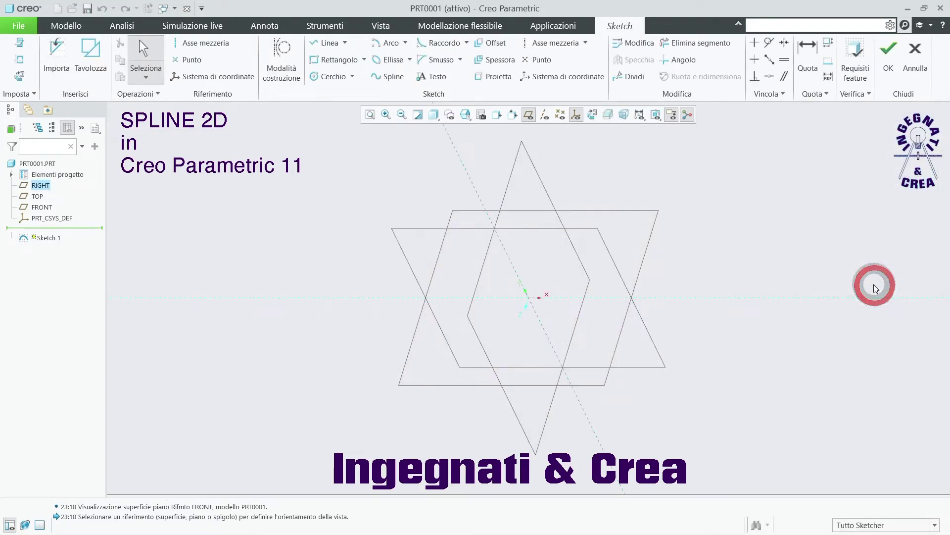
click(591, 115)
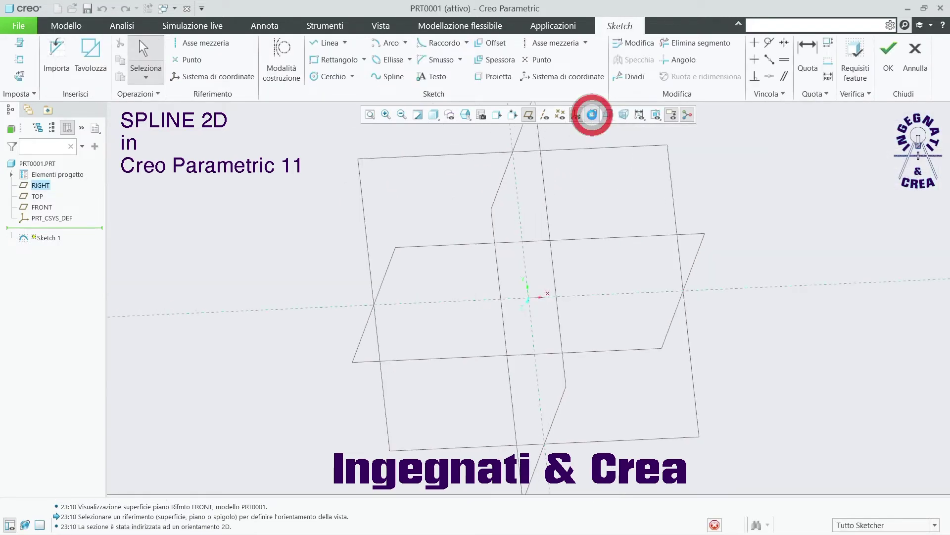
click(529, 116)
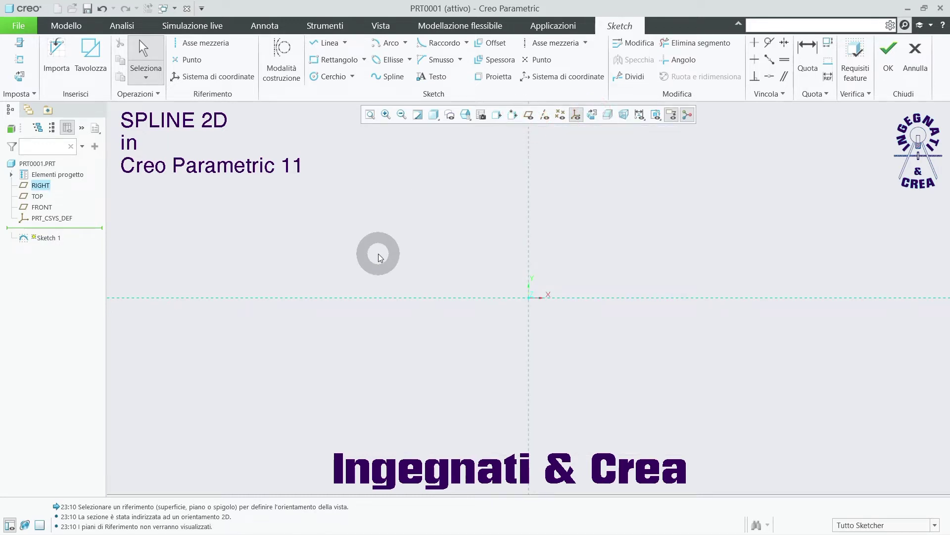
Step: Sketch a three-point spline from the vertical axis down to the horizontal axis, about 221 high and 483 wide
click(384, 78)
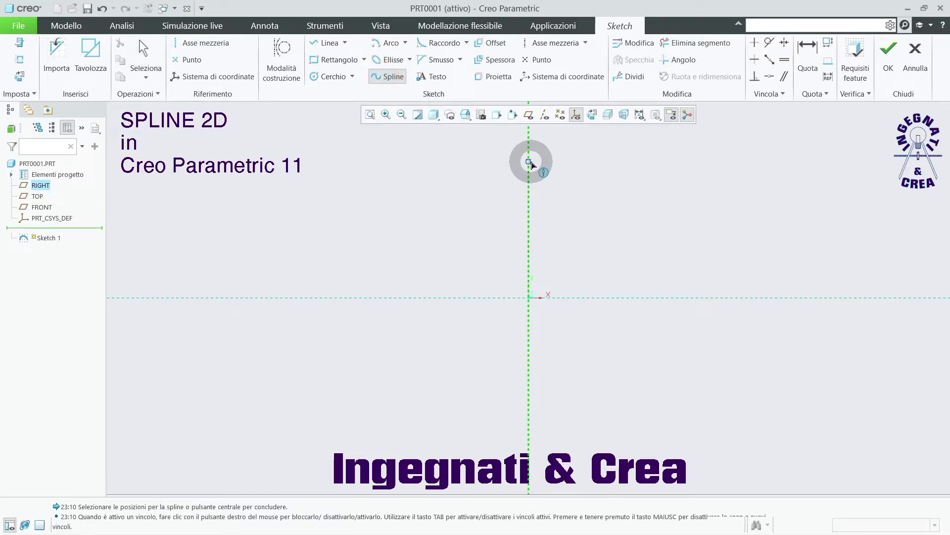
click(529, 162)
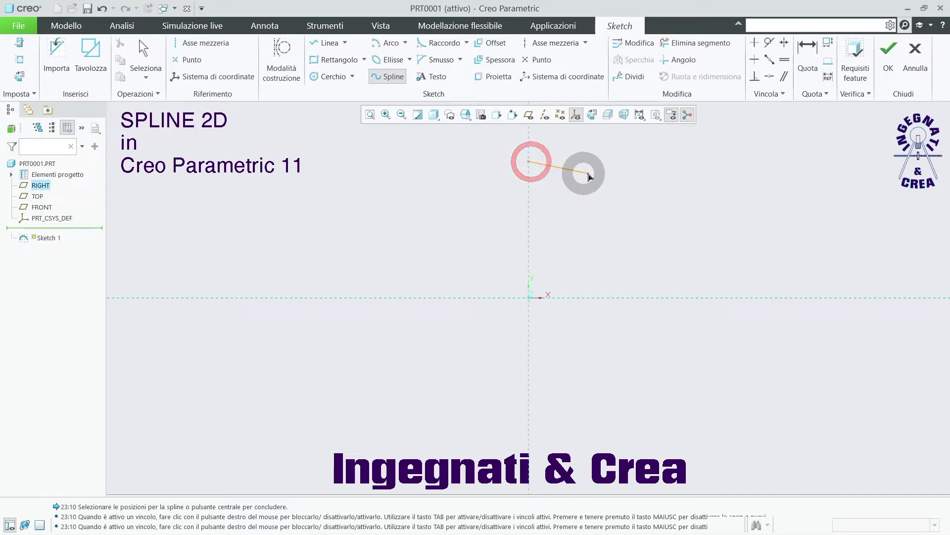
click(672, 190)
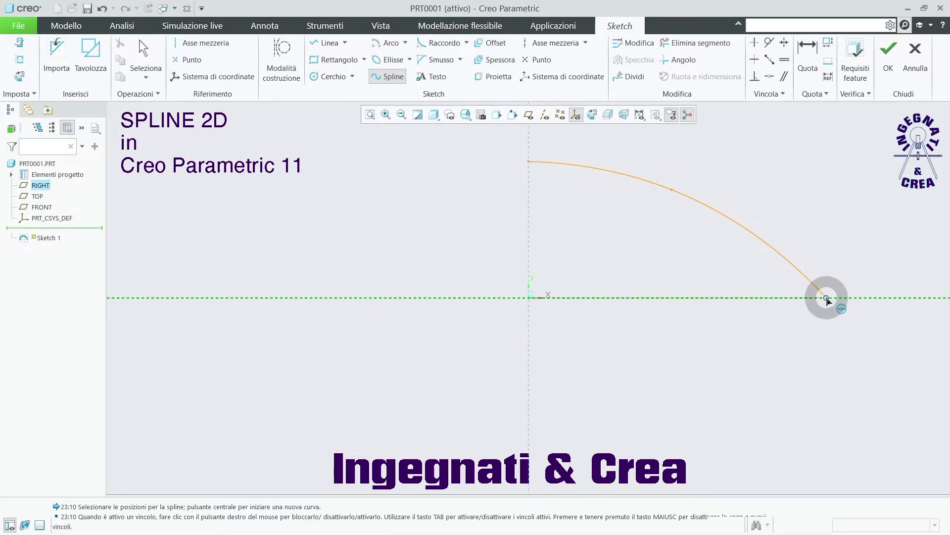
click(828, 297)
middle_click(824, 230)
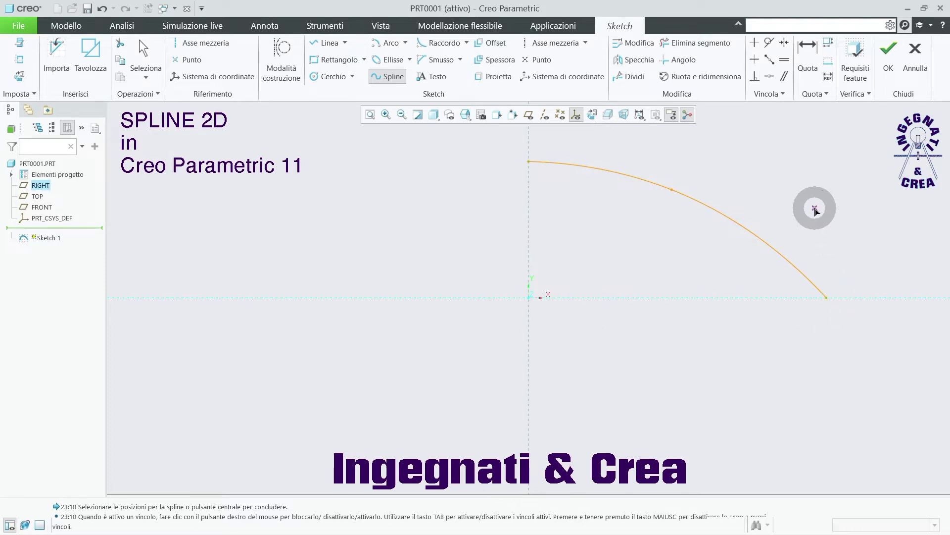
middle_click(816, 211)
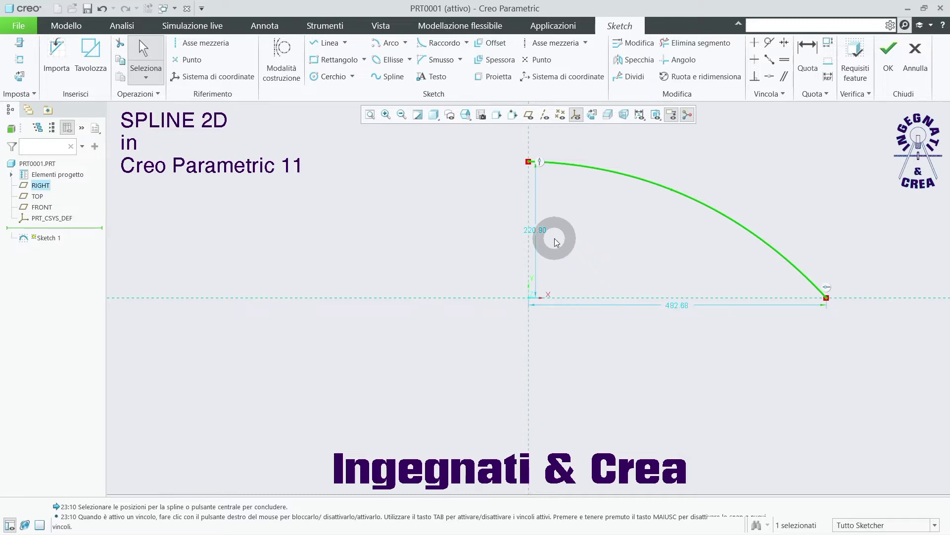
Step: Place the height and width dimensions clear of the spline and move its middle point to about 245 across and 154 up
drag(539, 235, 496, 229)
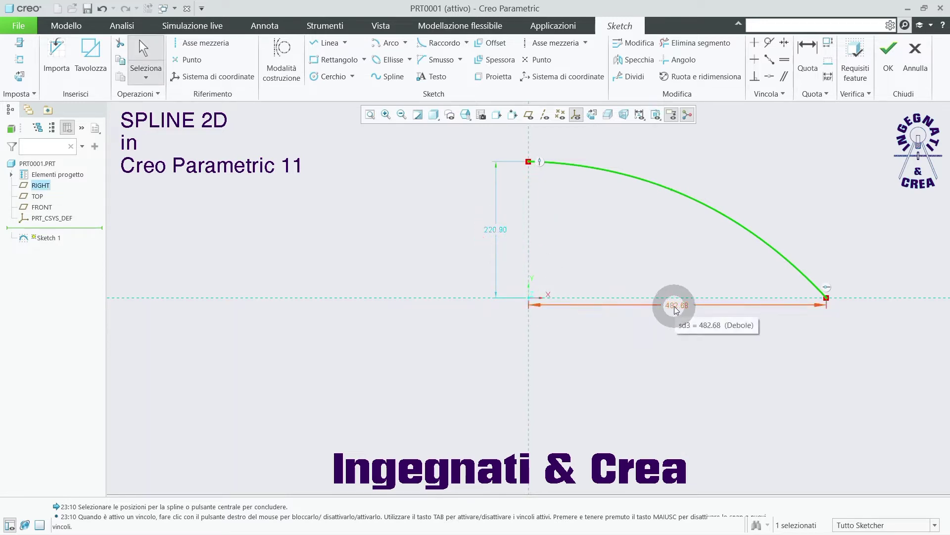
drag(670, 311, 673, 328)
mouse_move(669, 193)
mouse_down()
mouse_move(667, 222)
mouse_move(682, 226)
mouse_move(688, 180)
mouse_move(680, 203)
mouse_up()
middle_click(728, 187)
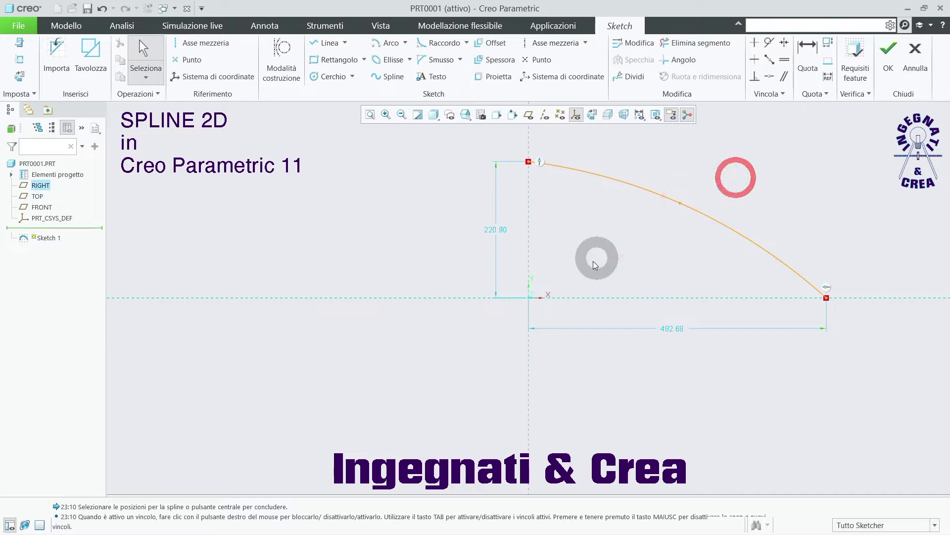
scroll(510, 345, up, 2)
scroll(578, 268, down, 2)
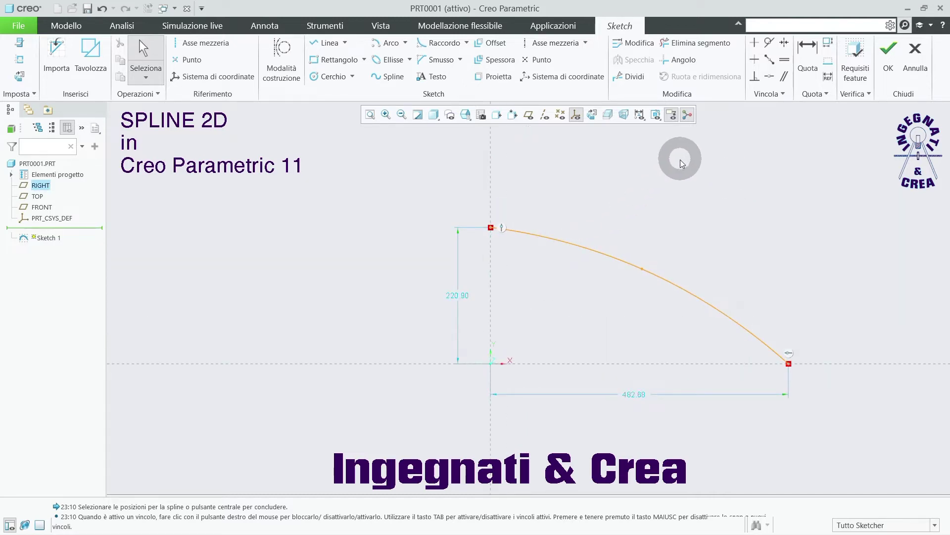
Step: Dimension the vertical distance from the horizontal axis to the spline's middle point, keeping its current value
click(808, 49)
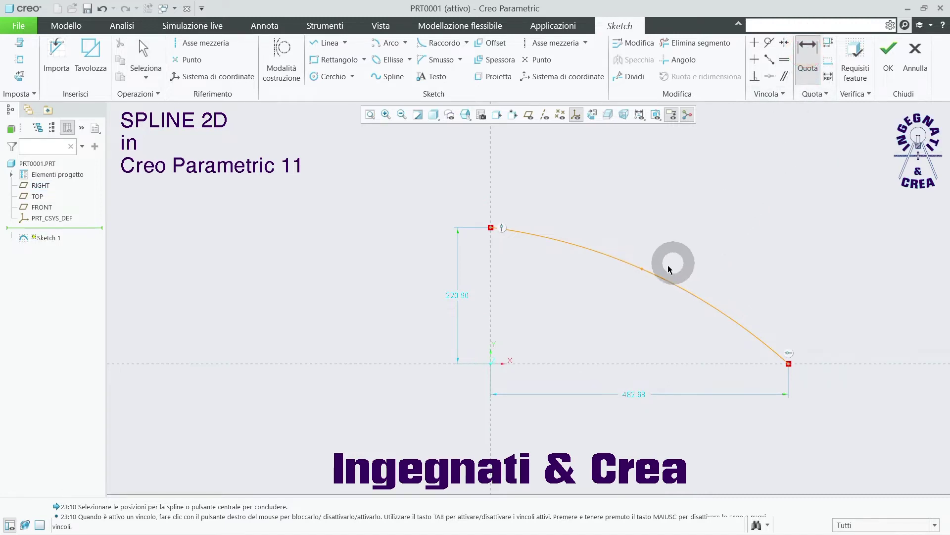
click(642, 272)
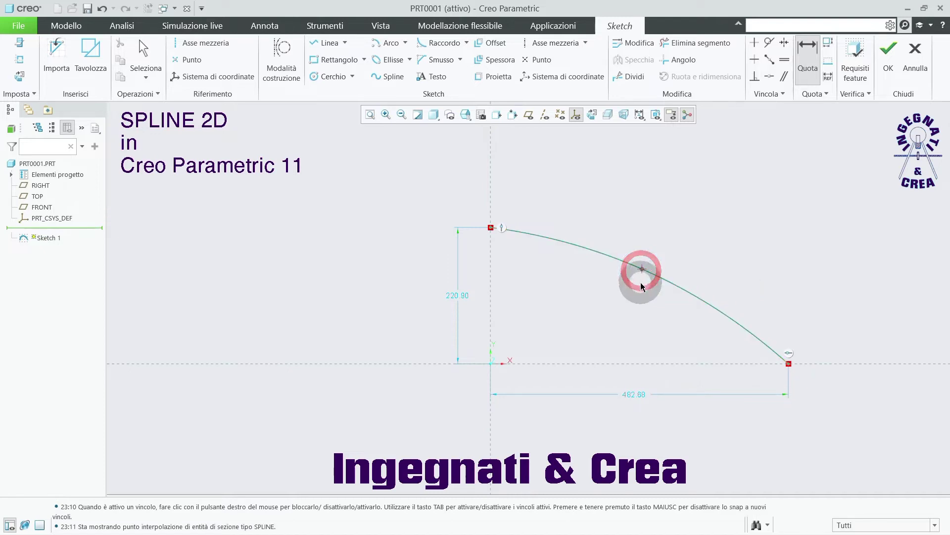
click(638, 365)
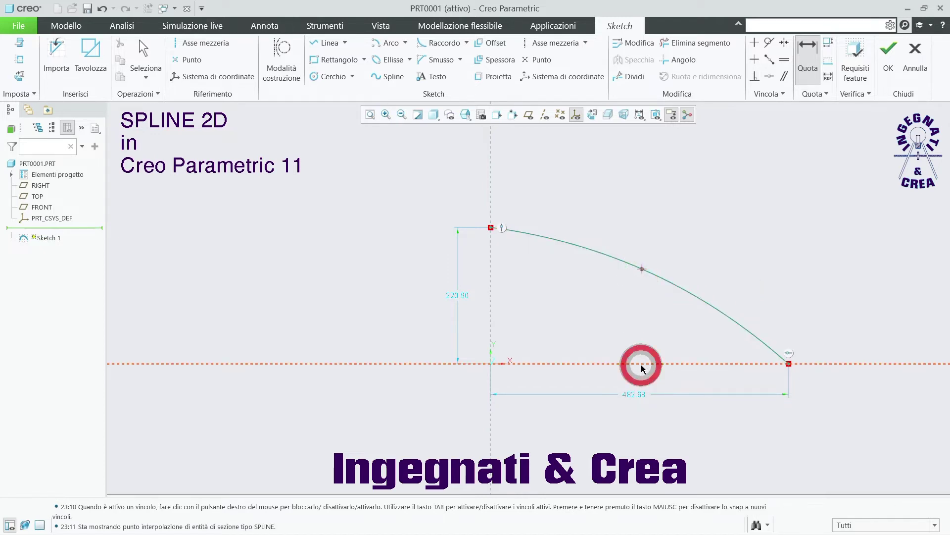
middle_click(659, 321)
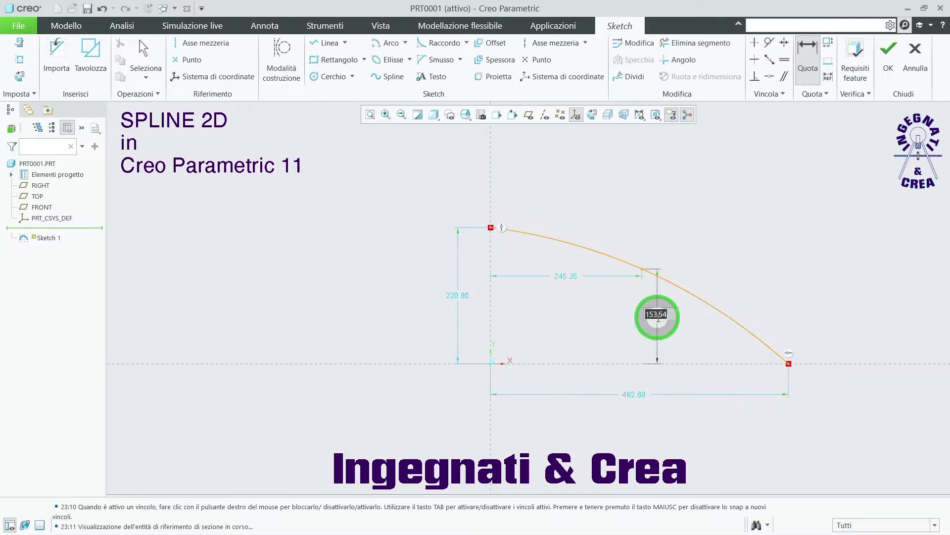
middle_click(736, 253)
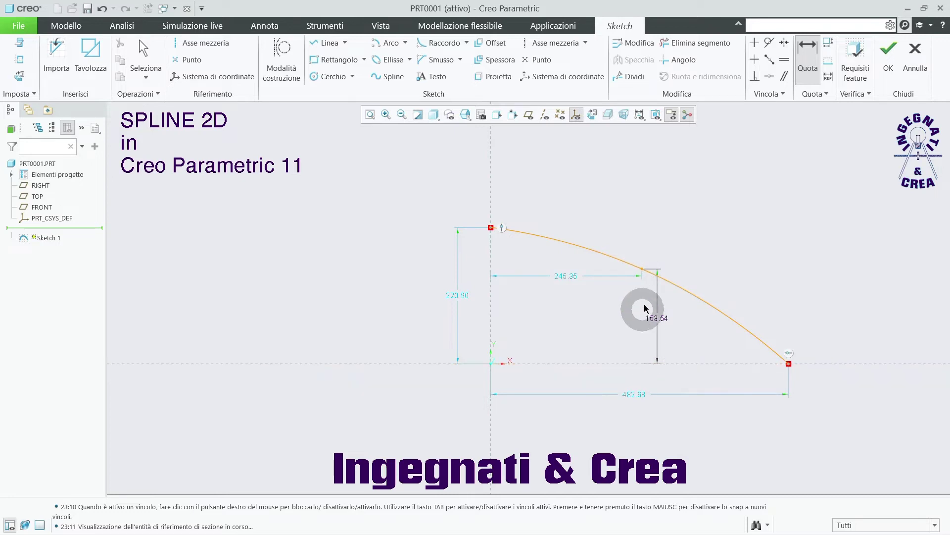
middle_click(716, 230)
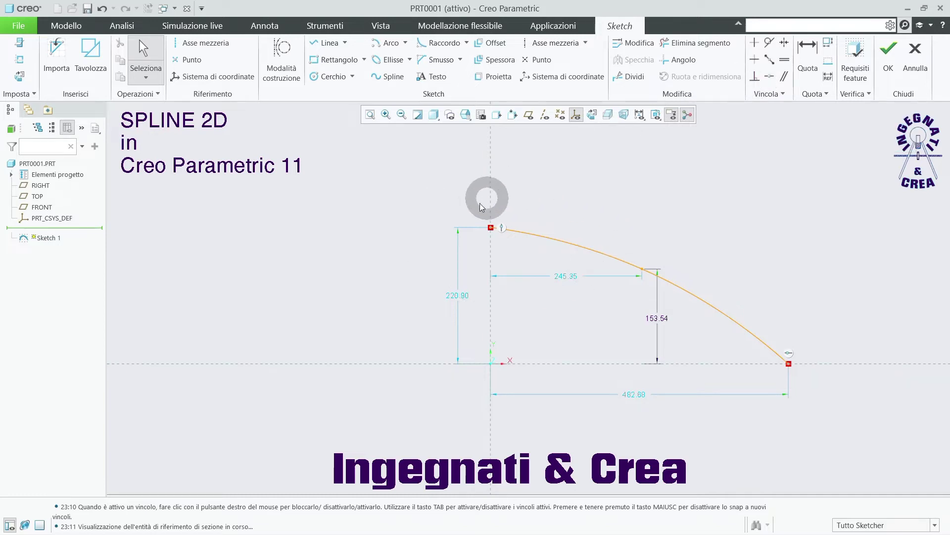
Step: Constrain the spline's lower end to be tangent to the horizontal axis
click(769, 44)
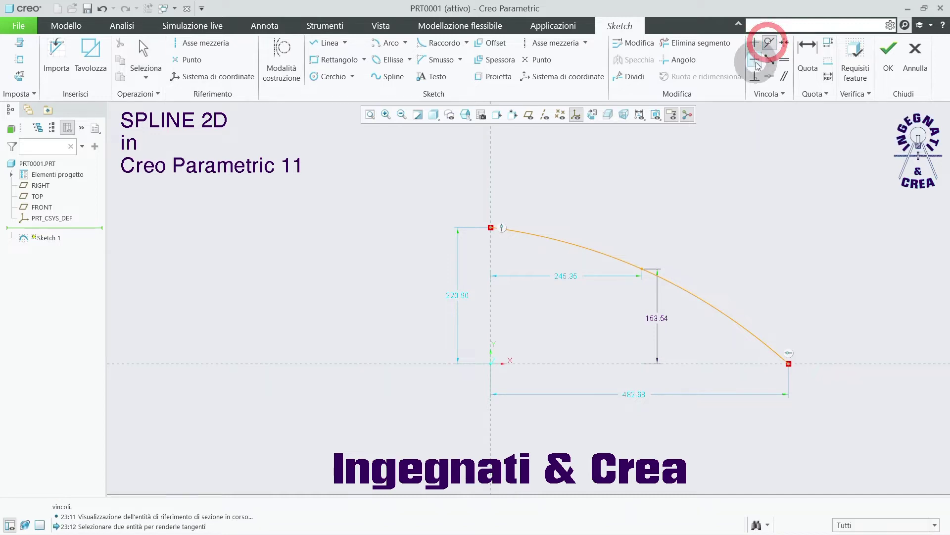
click(779, 357)
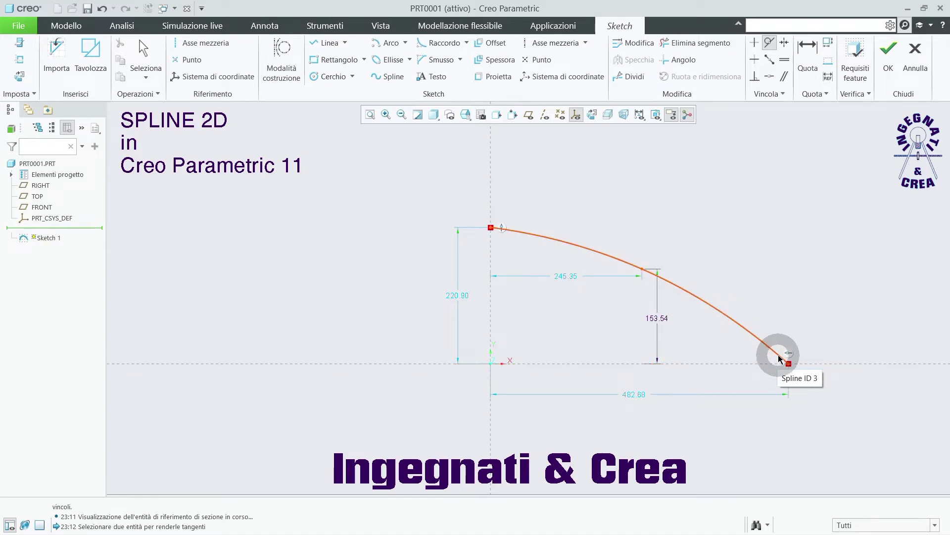
click(778, 358)
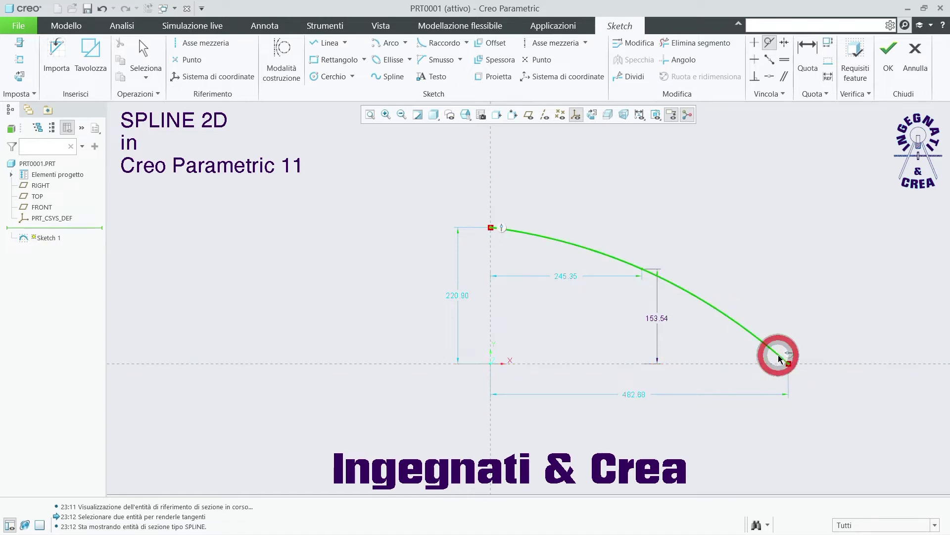
click(814, 365)
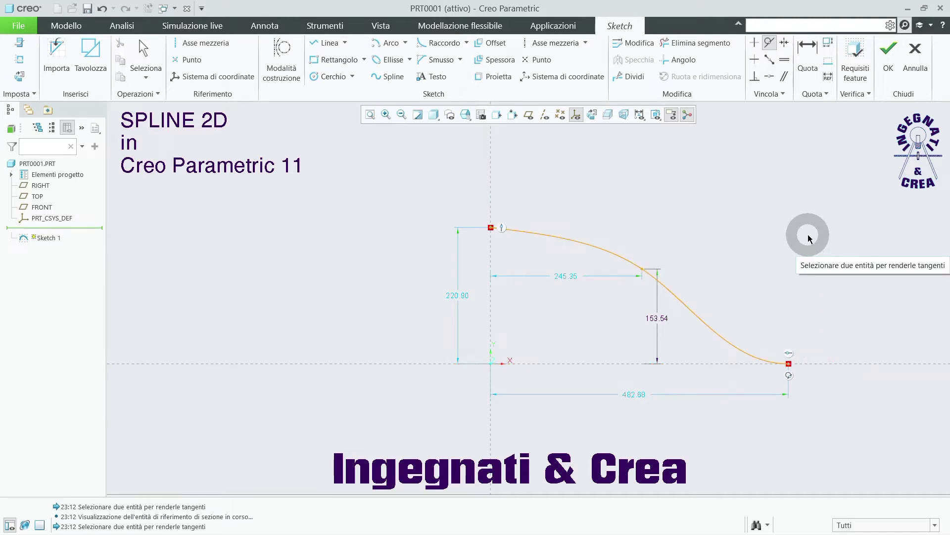
middle_click(809, 237)
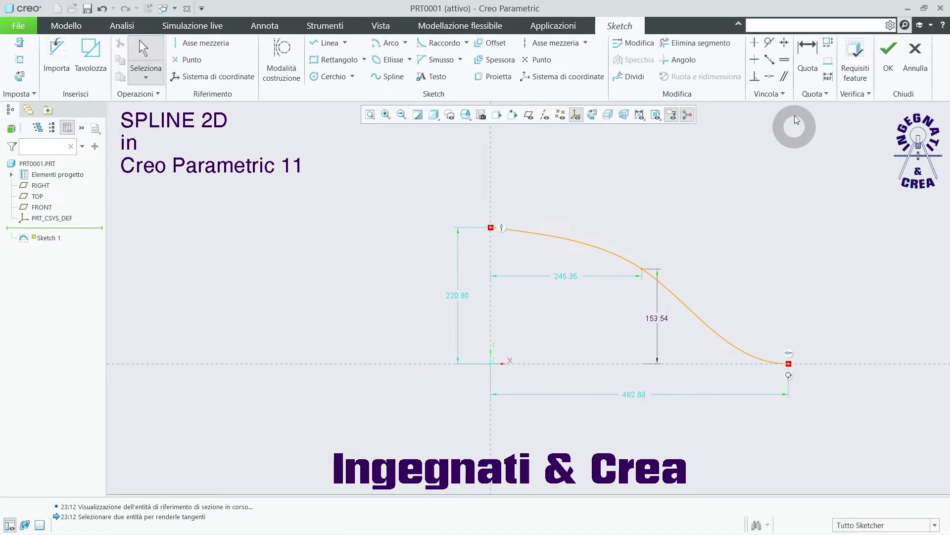
Step: Dimension the angle between the spline at its upper endpoint and the vertical axis, and set it to 90 degrees
click(812, 53)
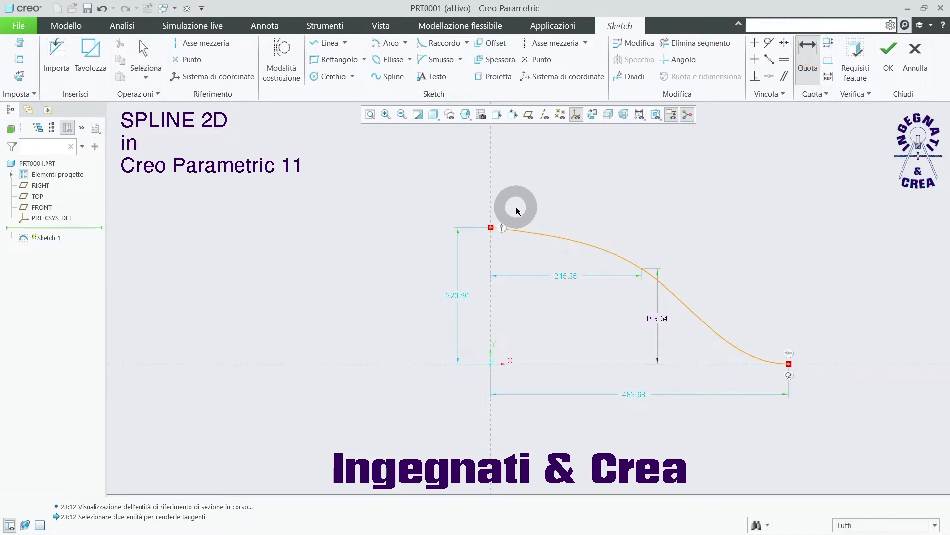
click(492, 228)
click(526, 233)
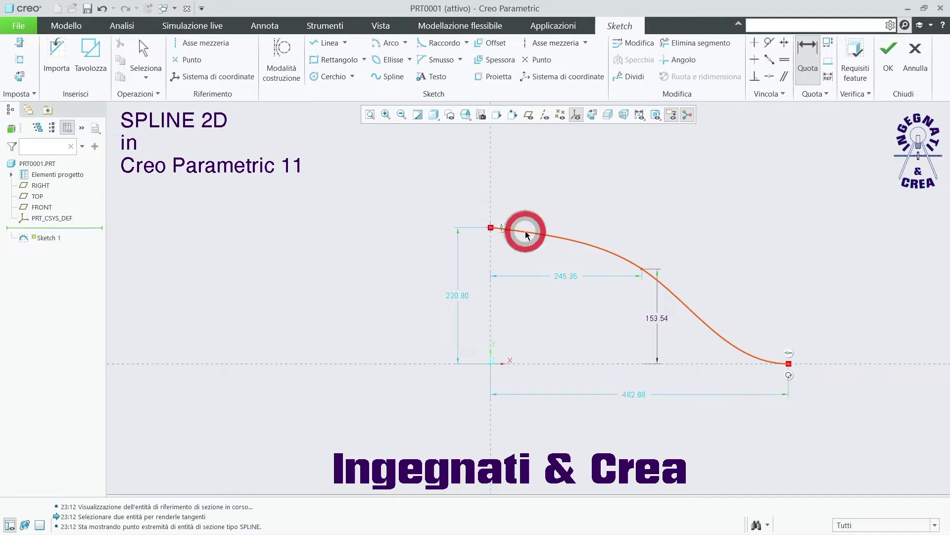
click(492, 198)
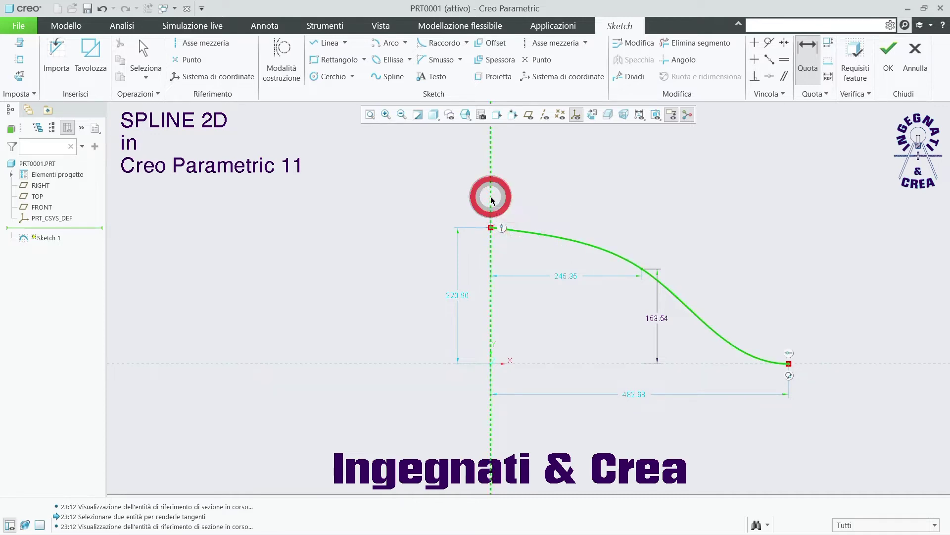
middle_click(512, 200)
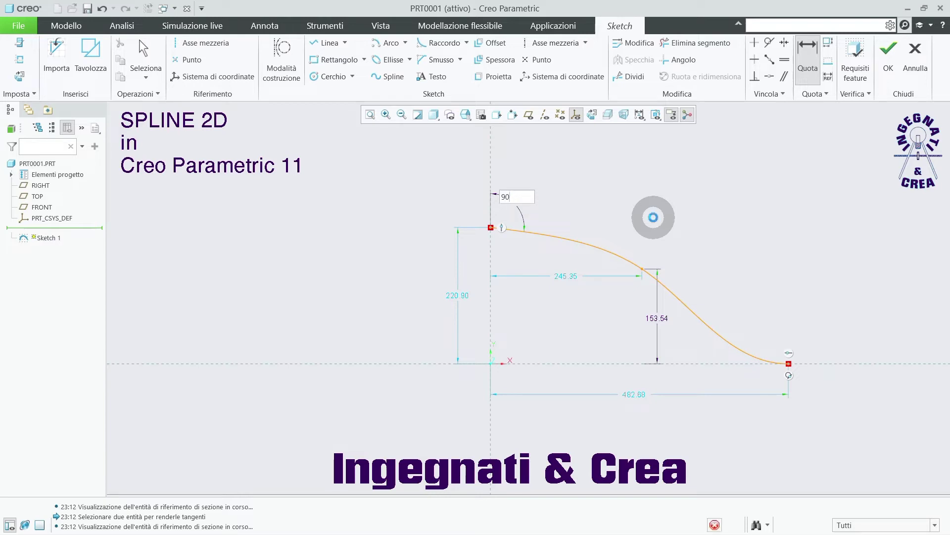
key(Return)
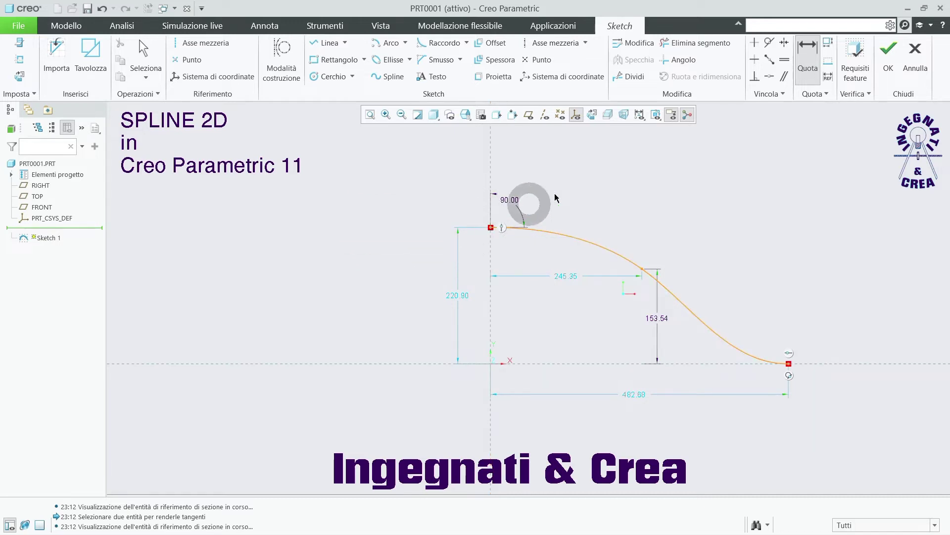
middle_click(575, 196)
Step: Set the angle at the spline's upper endpoint to 75 degrees
double_click(513, 203)
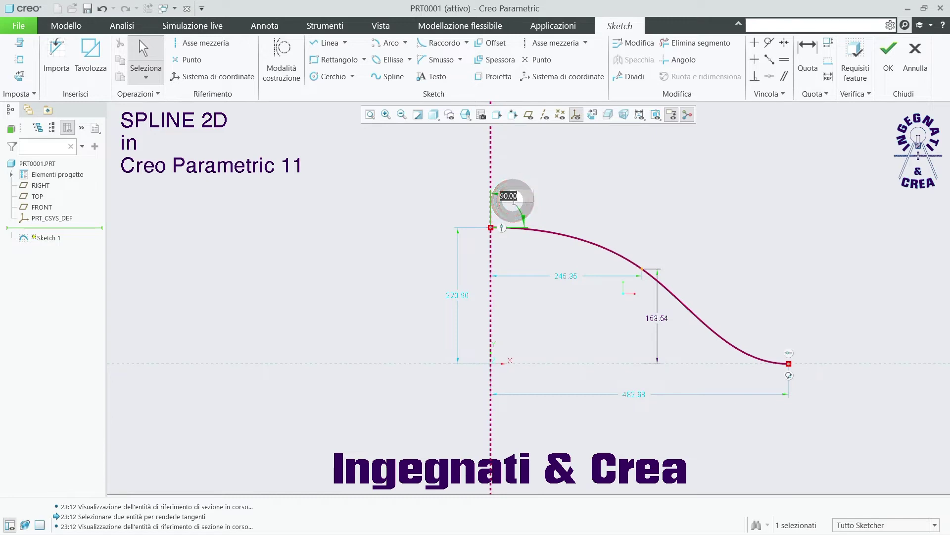
text(75)
key(Return)
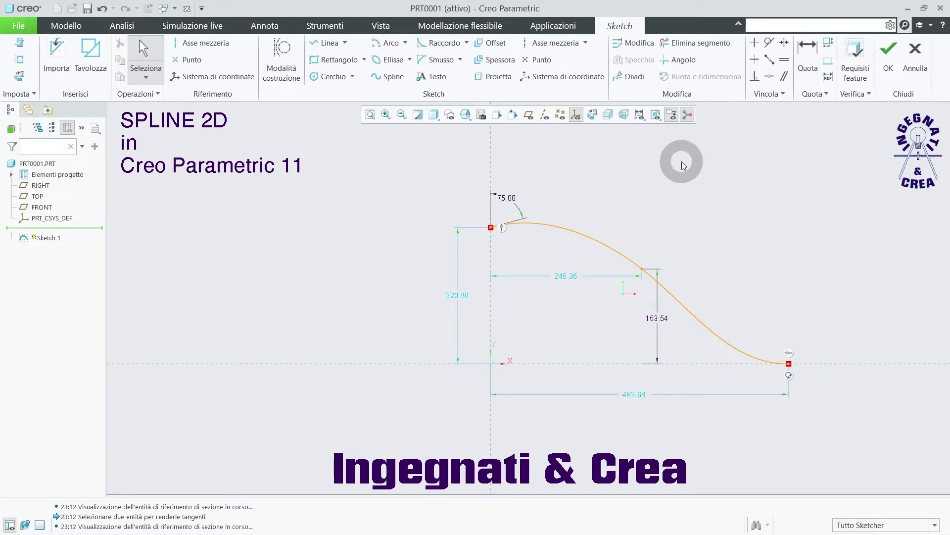
Step: Add a perimeter dimension to the spline driven by its upper endpoint's vertical dimension, keep its value, and place the label above the curve
click(828, 44)
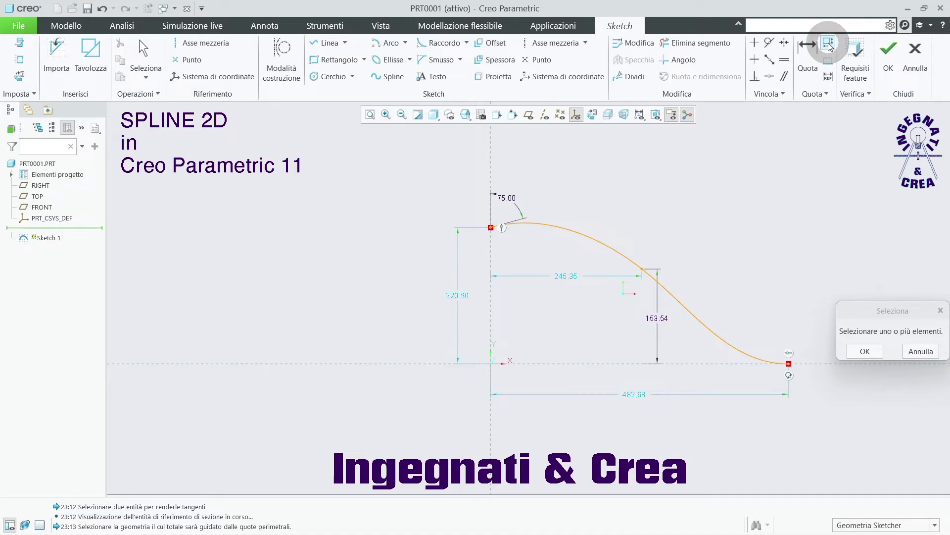
click(610, 248)
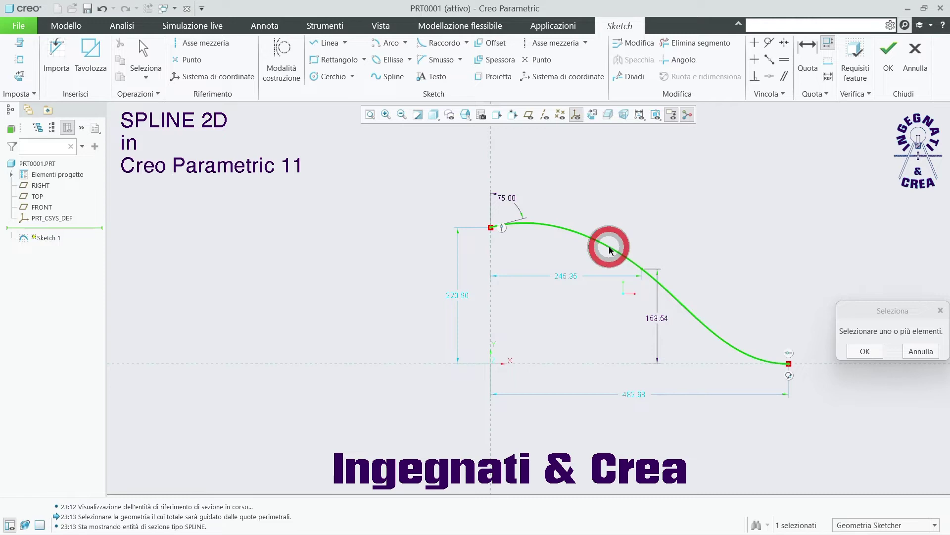
middle_click(651, 212)
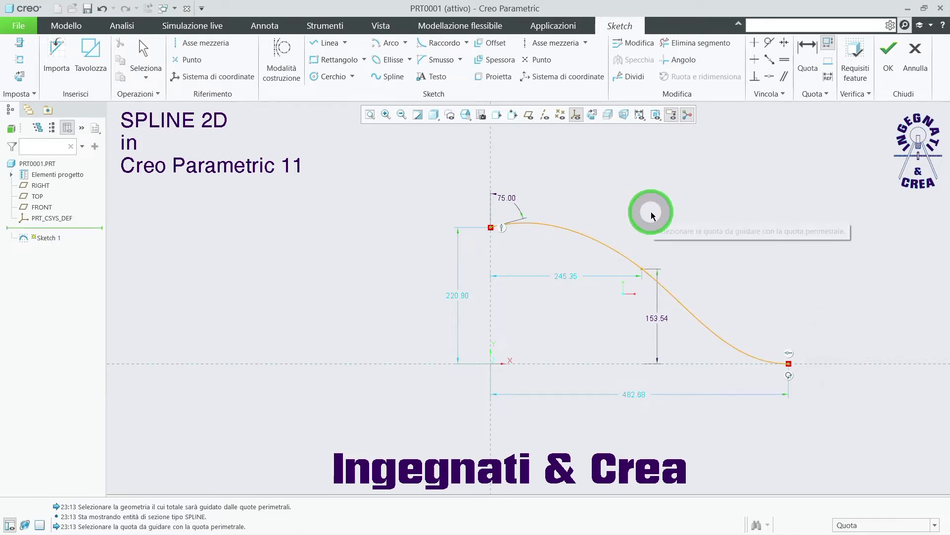
click(246, 526)
drag(246, 526, 78, 526)
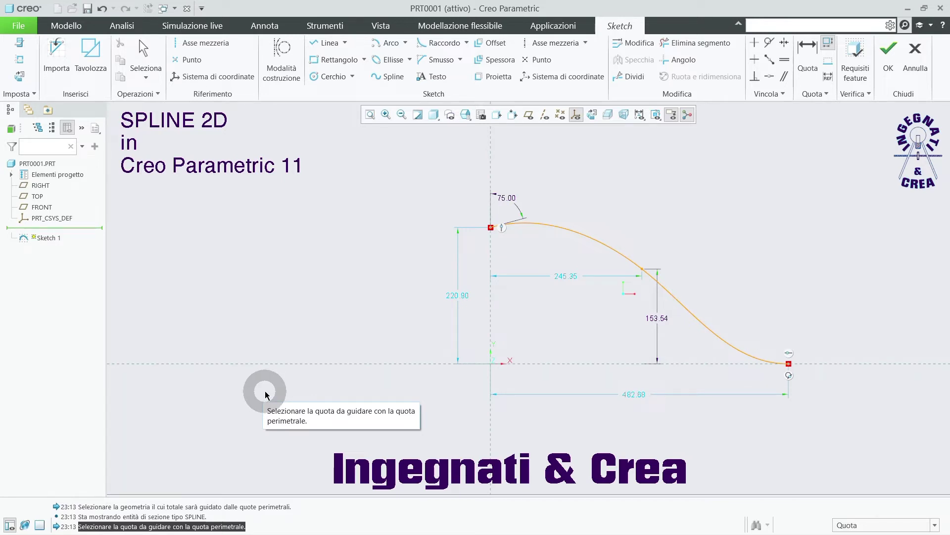
click(456, 299)
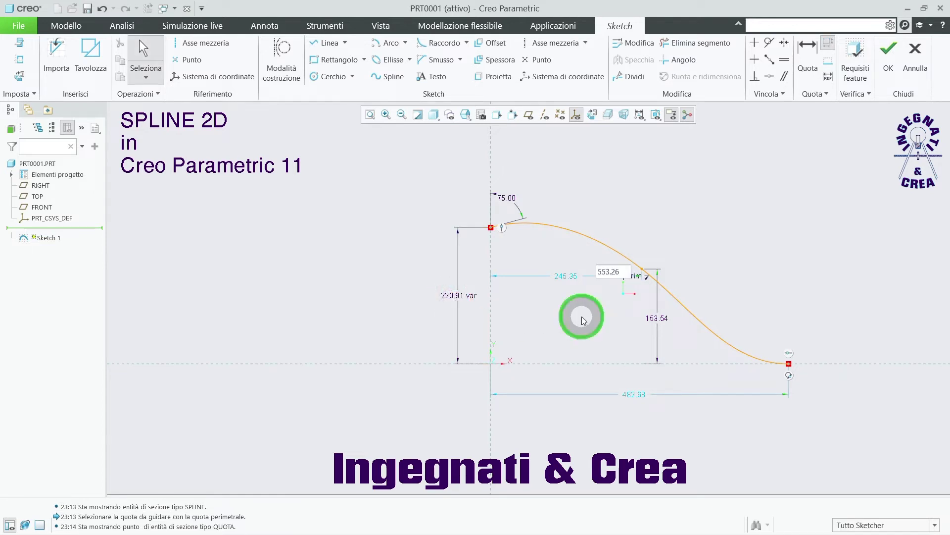
key(Return)
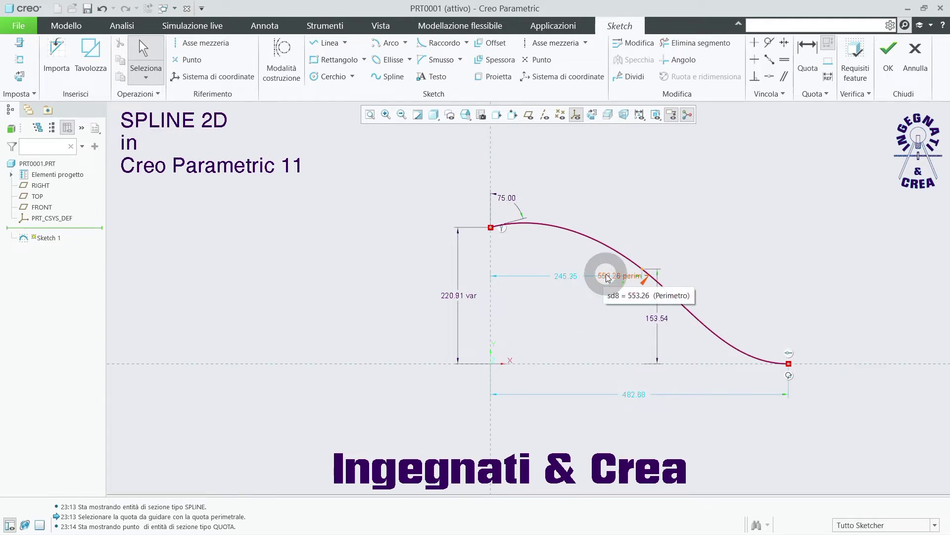
drag(605, 280, 671, 200)
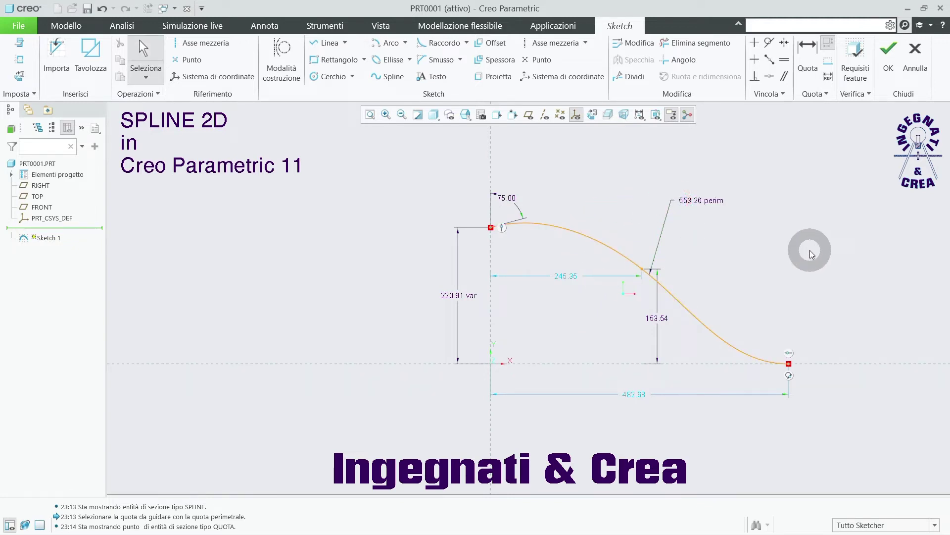
Step: Set the spline's perimeter dimension to 600
double_click(689, 200)
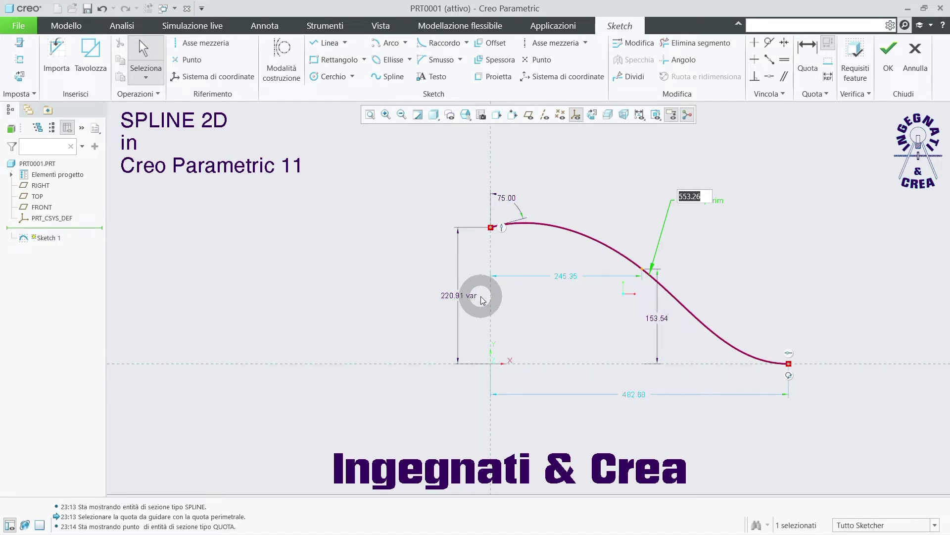
text(600)
key(Return)
key(Return)
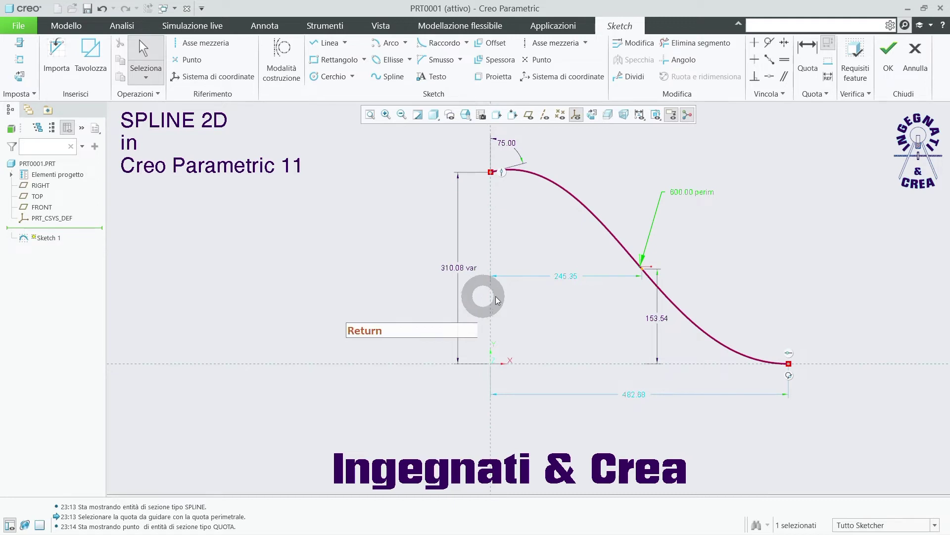
key(Return)
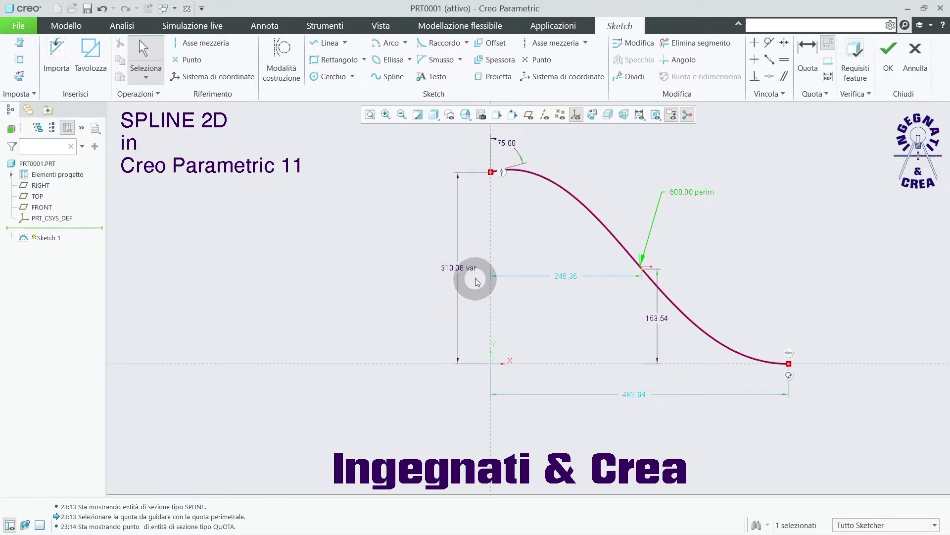
click(536, 251)
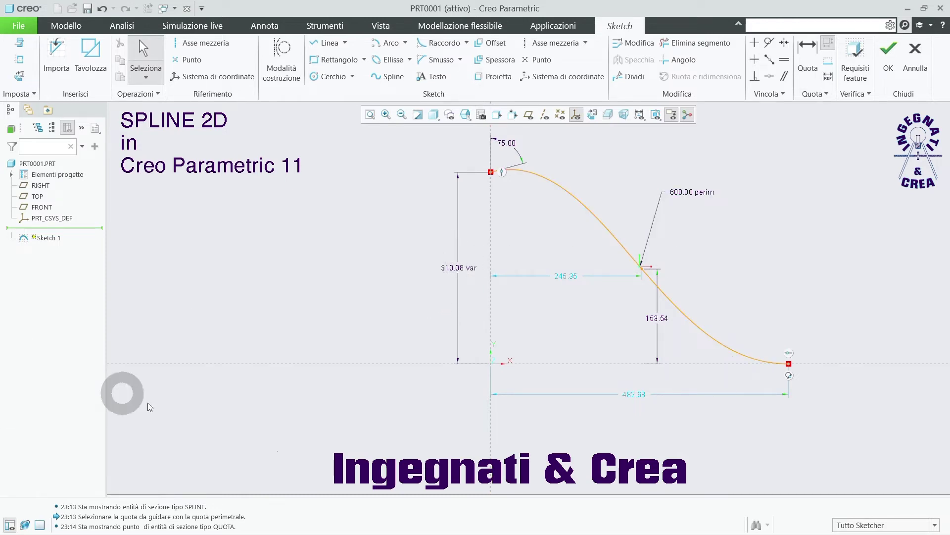
Step: Delete the spline and sketch a new three-point one from about 218 up the vertical axis to about 481 along the horizontal axis
click(702, 334)
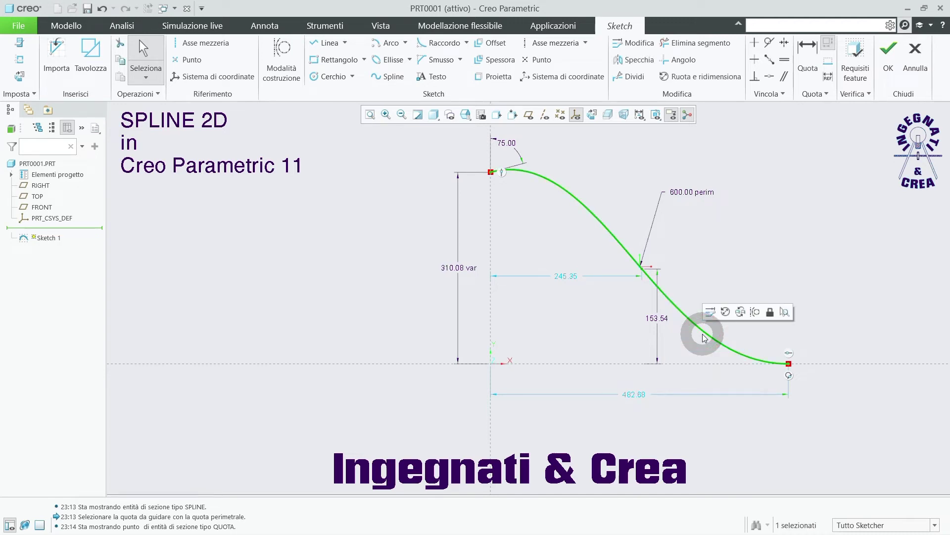
key(Delete)
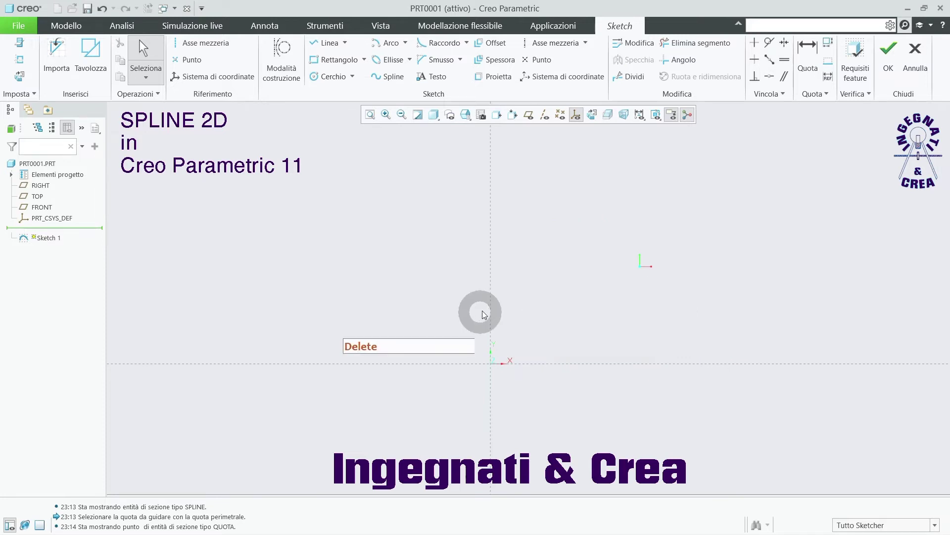
click(385, 77)
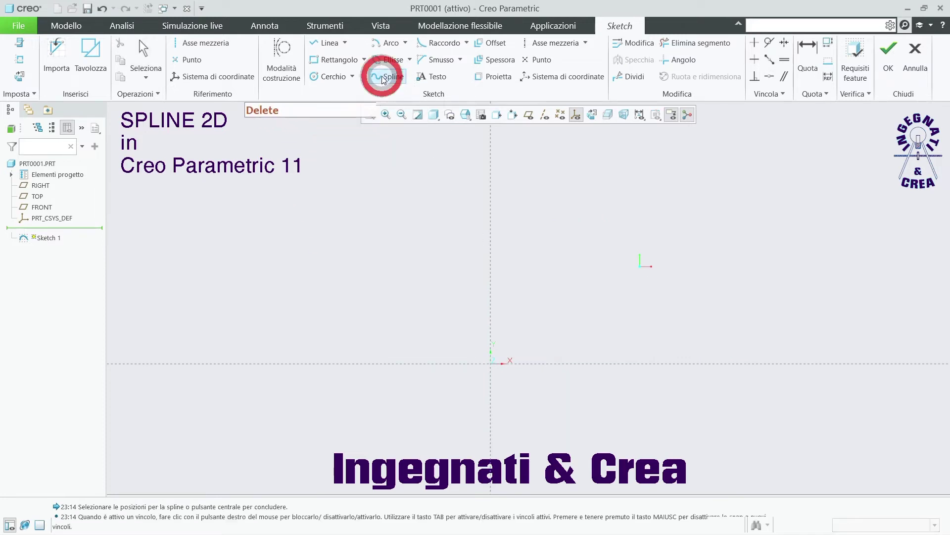
click(490, 230)
click(645, 255)
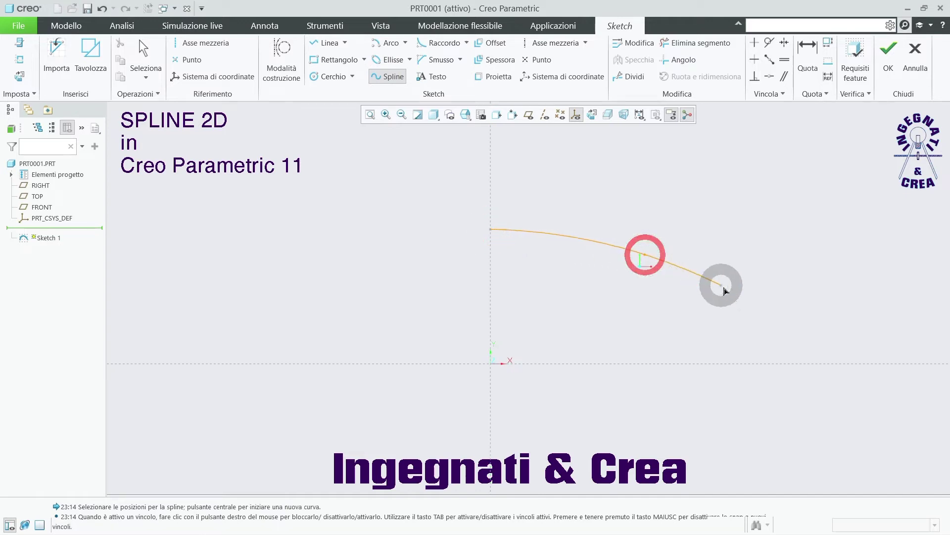
click(788, 364)
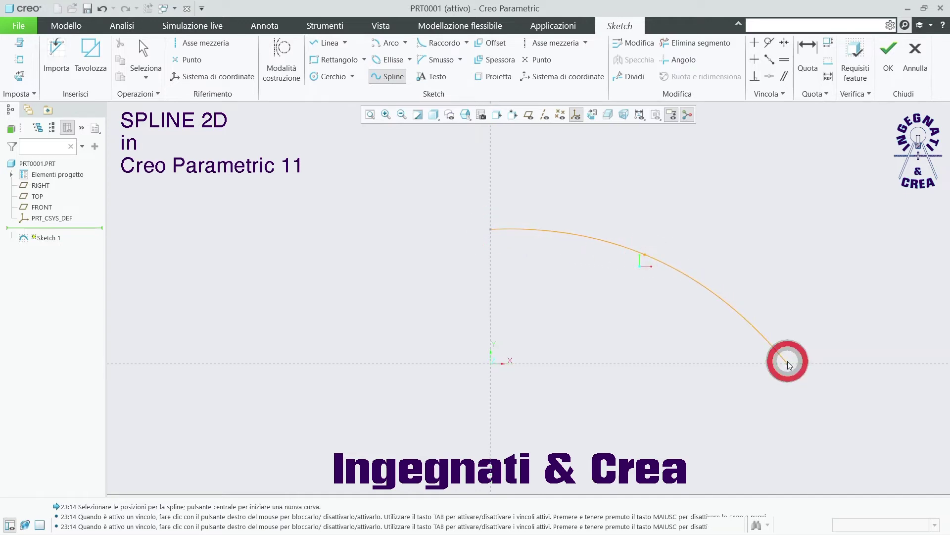
middle_click(800, 278)
middle_click(799, 276)
click(798, 276)
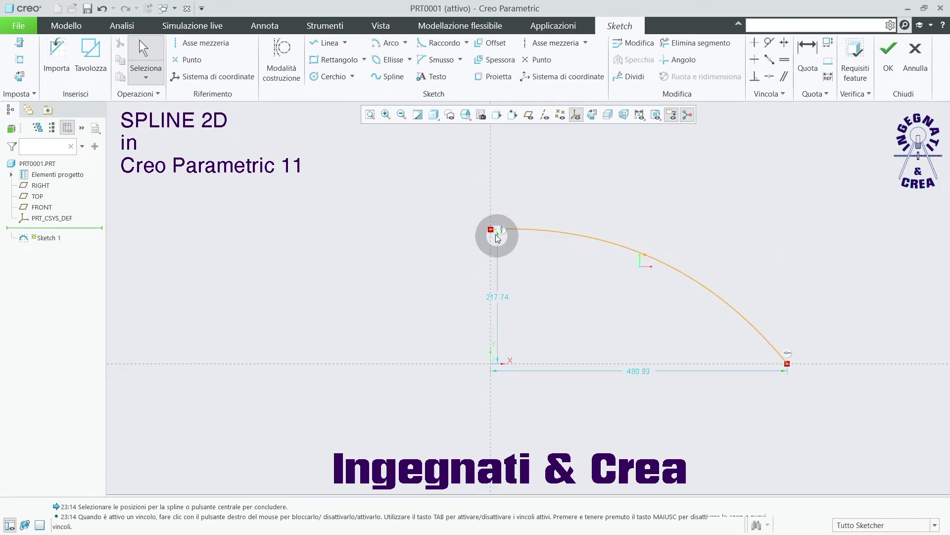
Step: Raise the spline's middle point slightly, and move its endpoints to about 442 along the horizontal axis and about 250 up the vertical axis
click(645, 256)
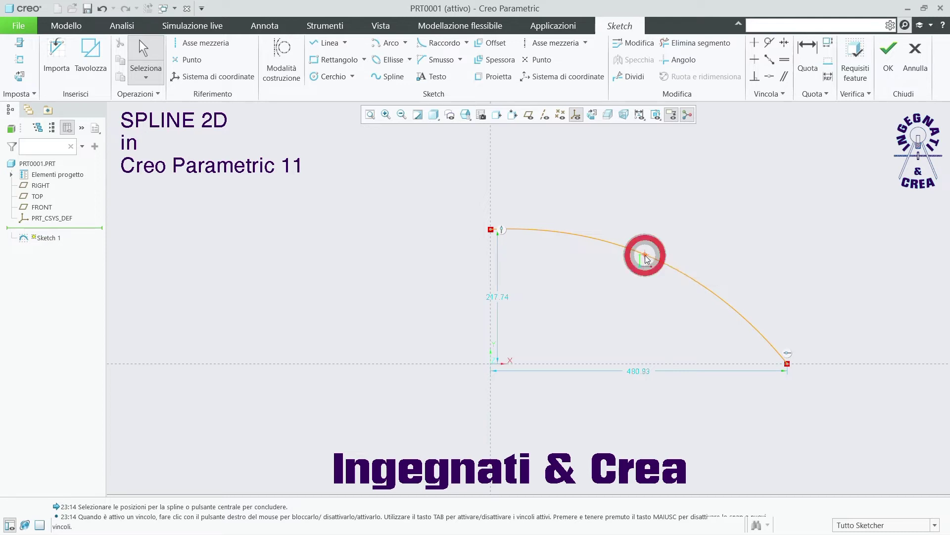
mouse_move(645, 256)
mouse_down()
mouse_move(636, 295)
mouse_move(653, 212)
mouse_move(646, 242)
mouse_up()
middle_click(646, 242)
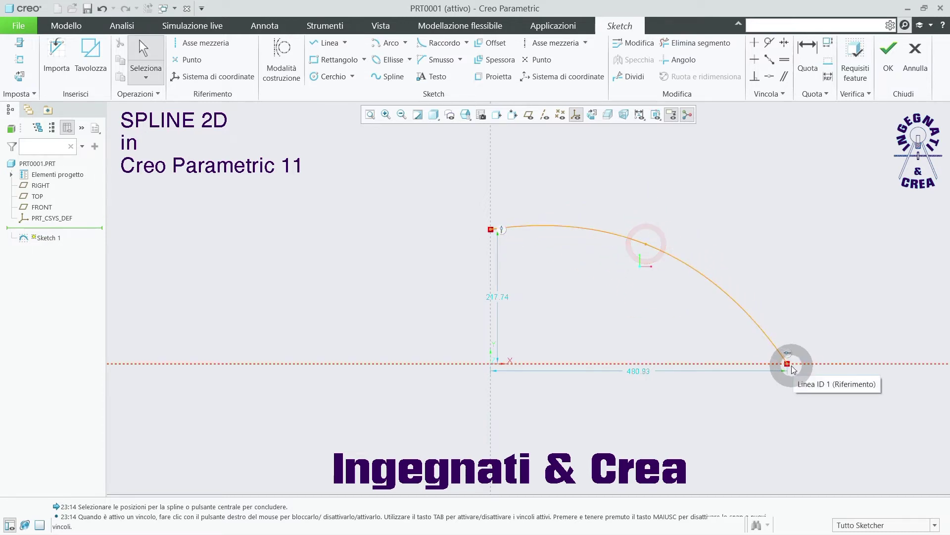
drag(790, 365, 763, 363)
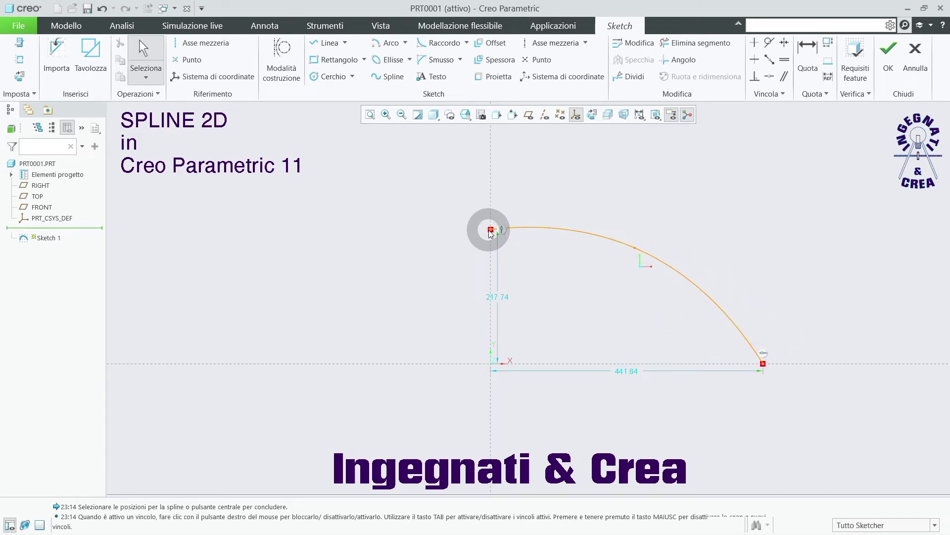
drag(489, 231, 491, 209)
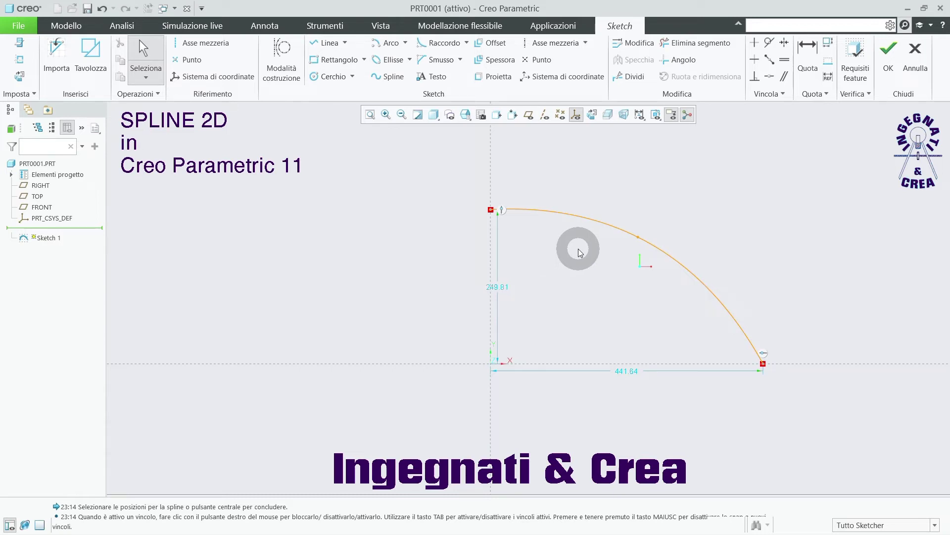
click(577, 217)
right_click(578, 216)
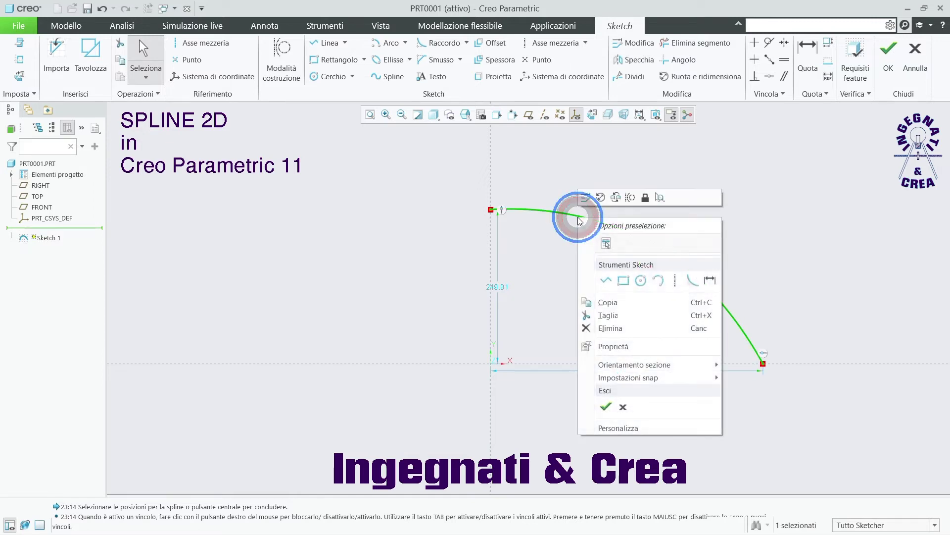
click(557, 187)
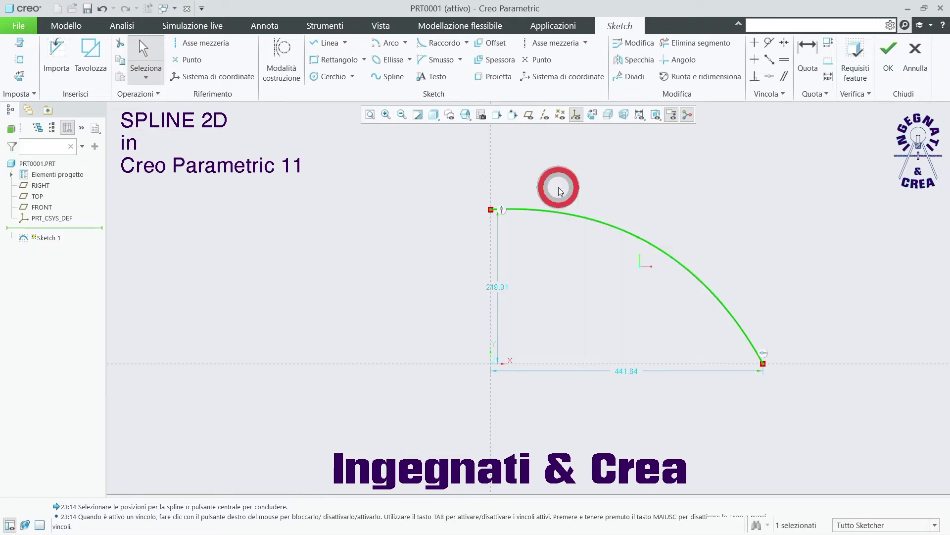
click(572, 216)
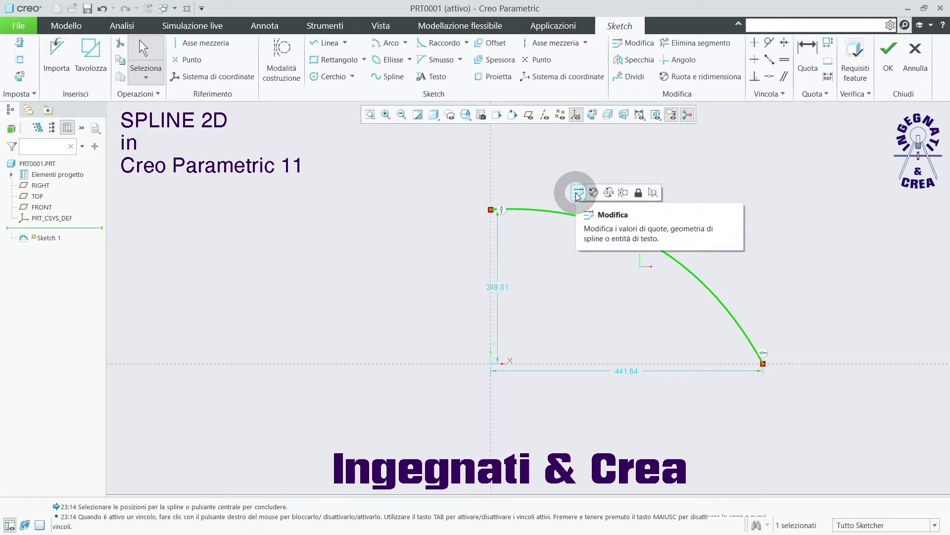
click(577, 193)
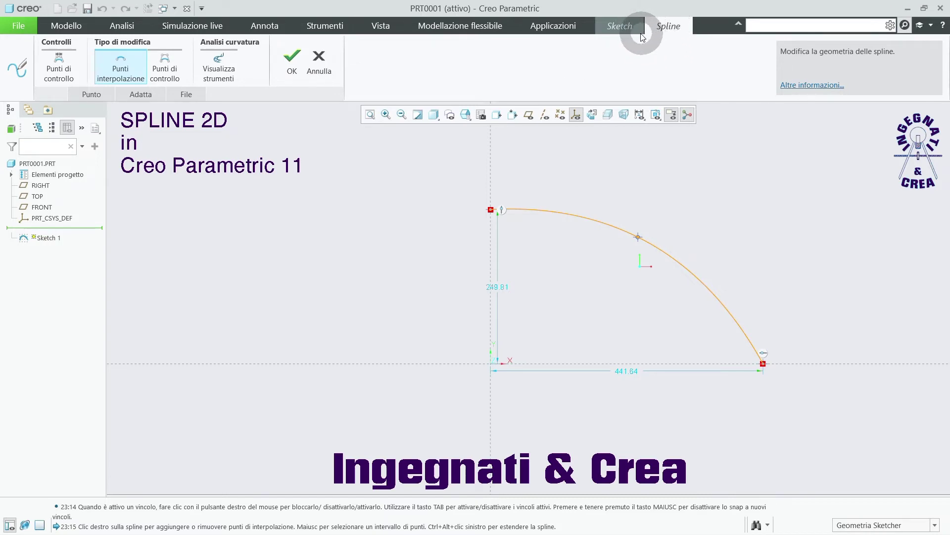
click(318, 61)
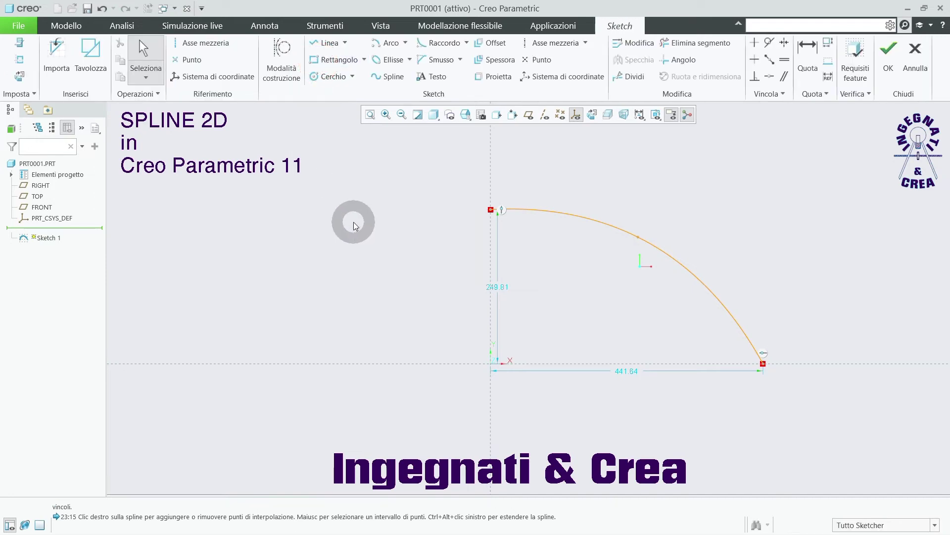
Step: Edit the spline by adding an interpolation point on each side of its middle point, and delete the middle point
double_click(605, 225)
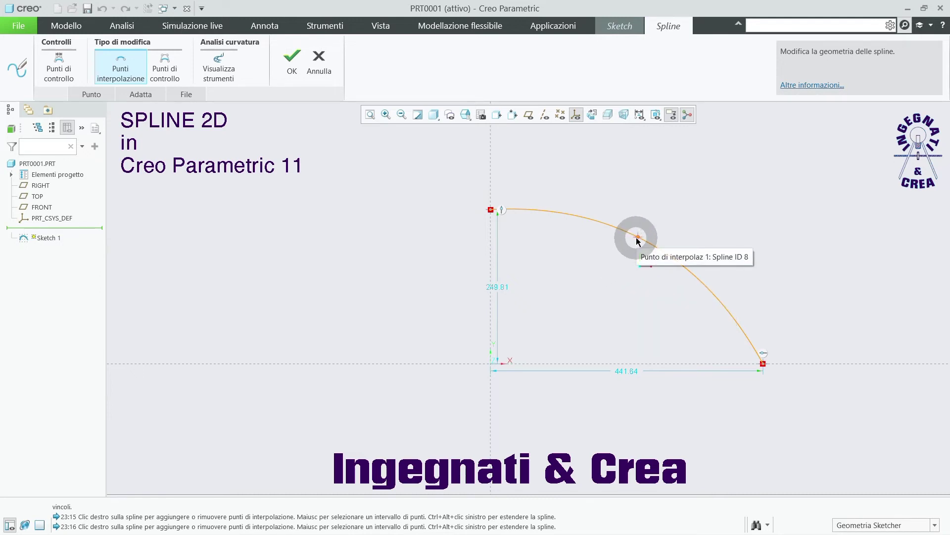
right_click(693, 274)
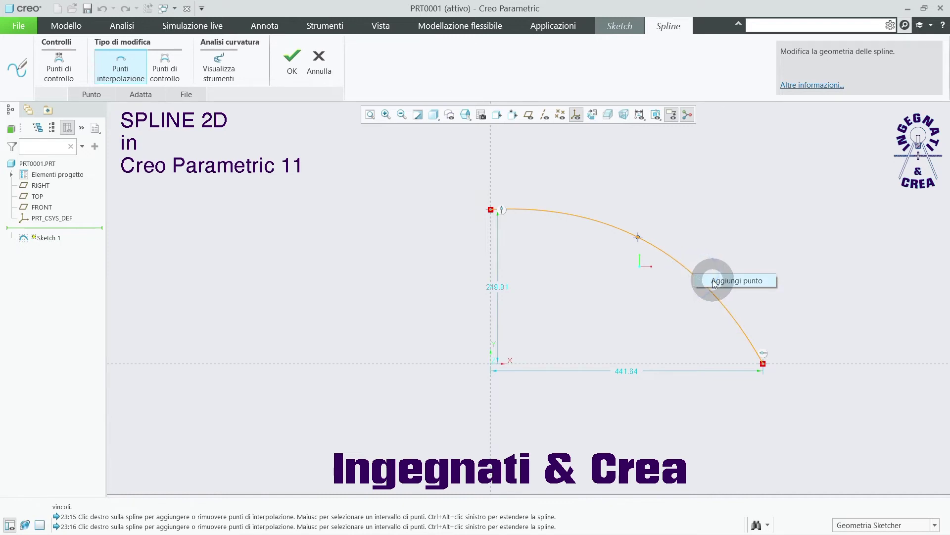
click(712, 280)
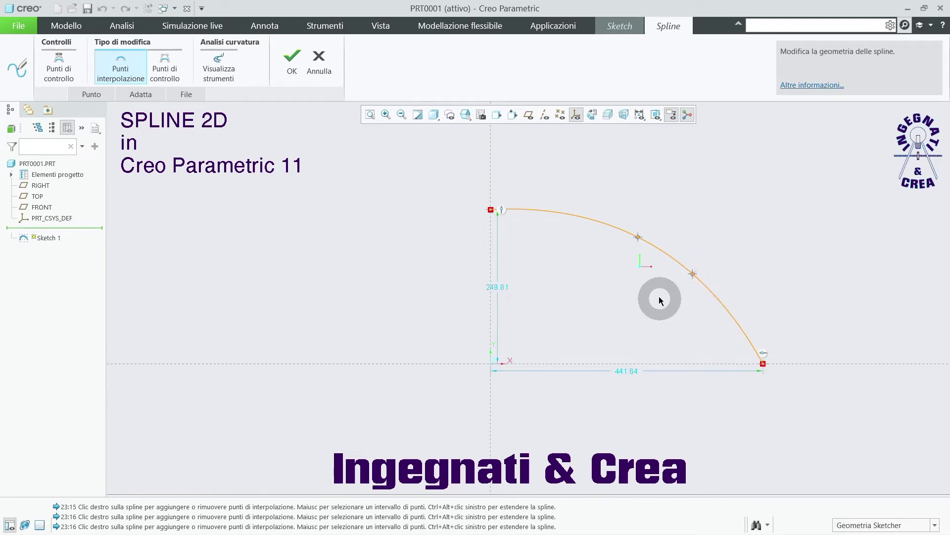
right_click(586, 216)
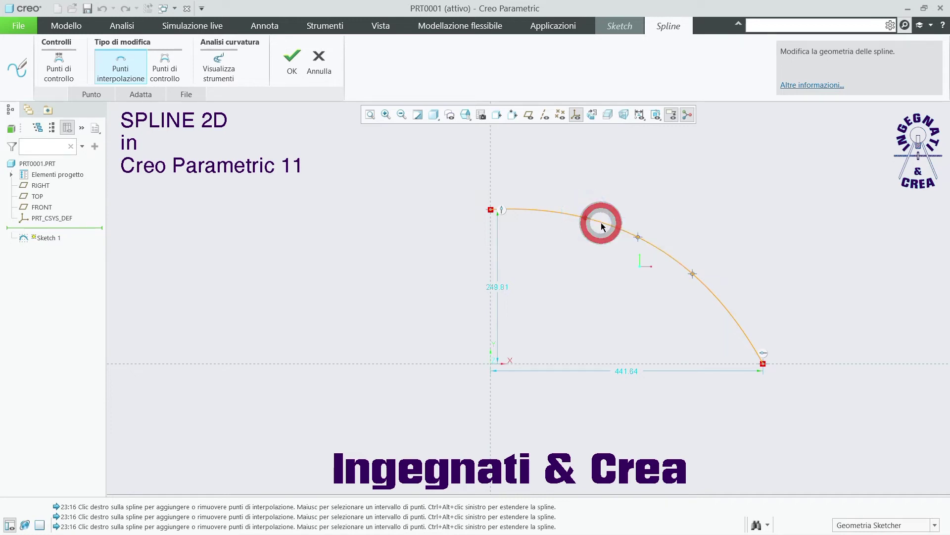
right_click(638, 239)
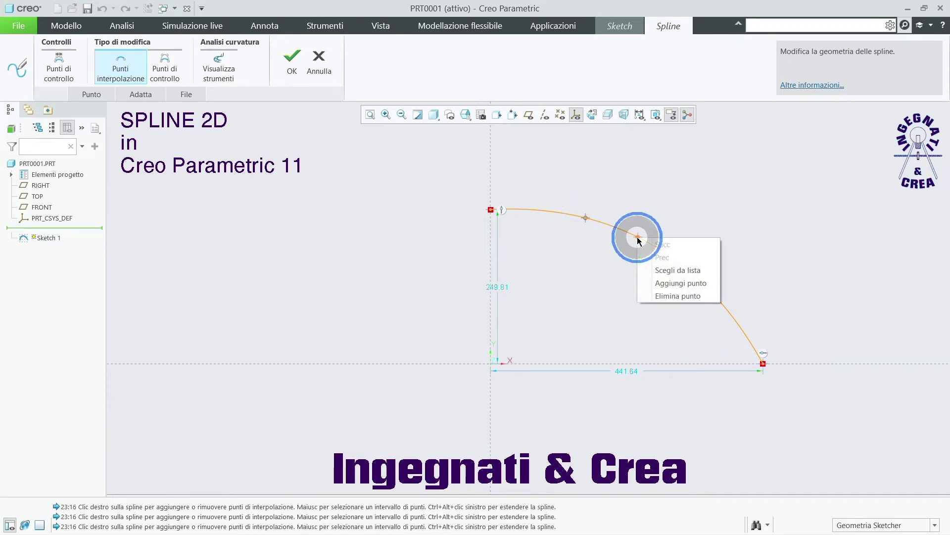
click(668, 296)
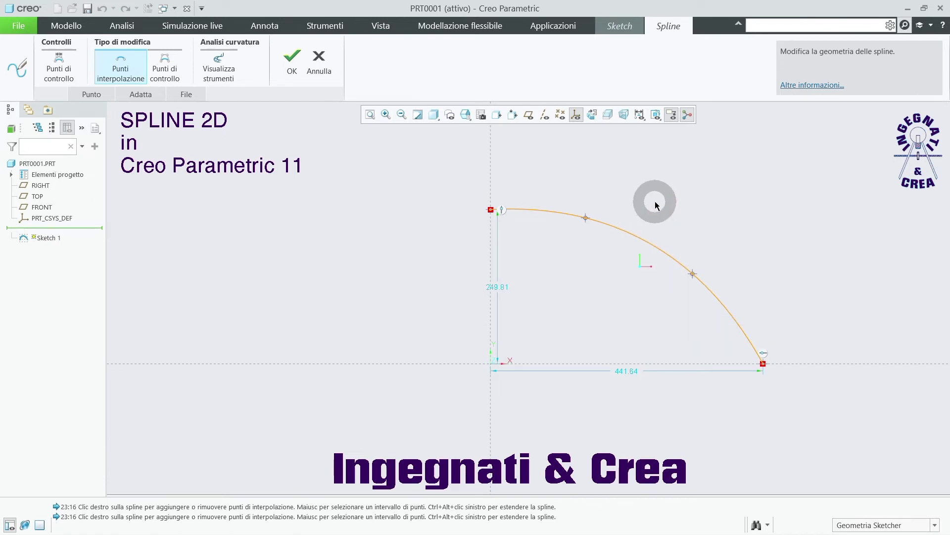
Step: Switch the spline to control-point editing and shift the second interior control point from the vertical axis slightly upward
click(169, 77)
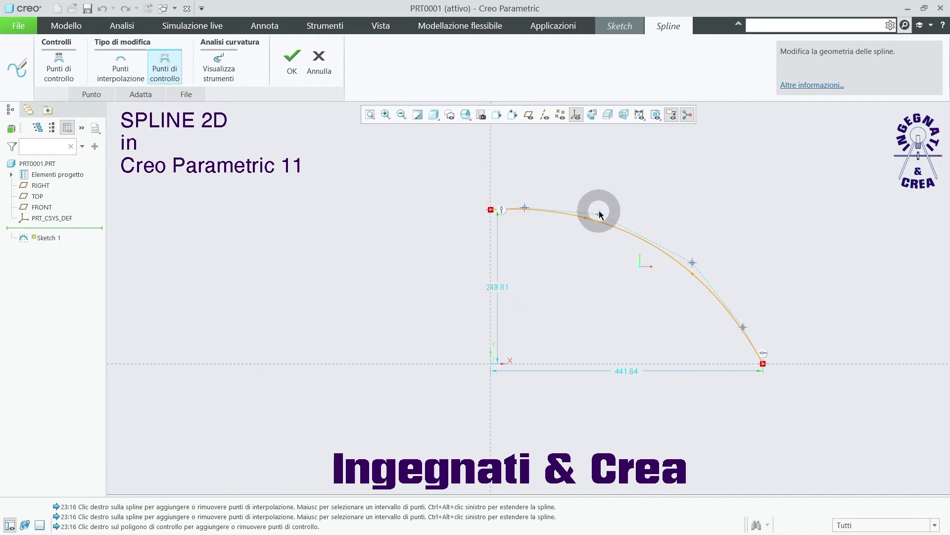
drag(600, 212, 610, 199)
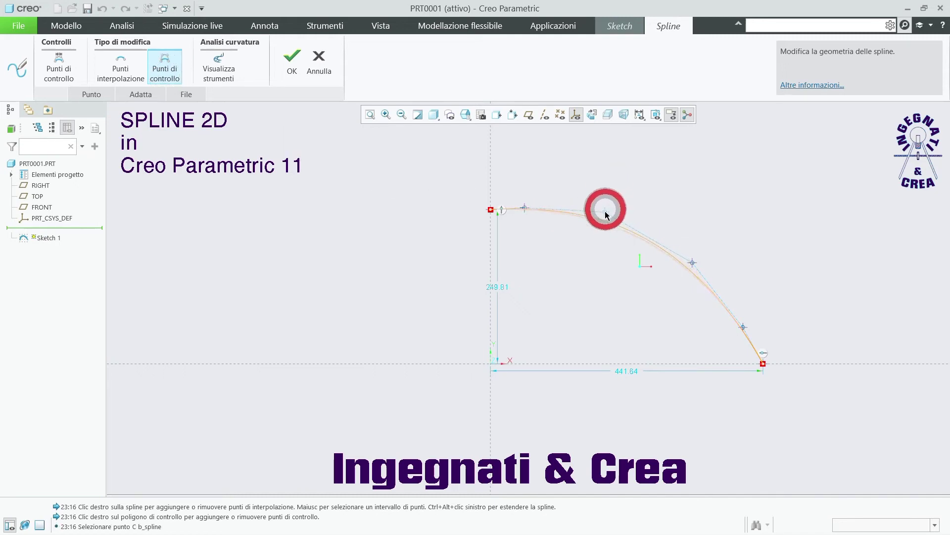
drag(577, 278, 596, 227)
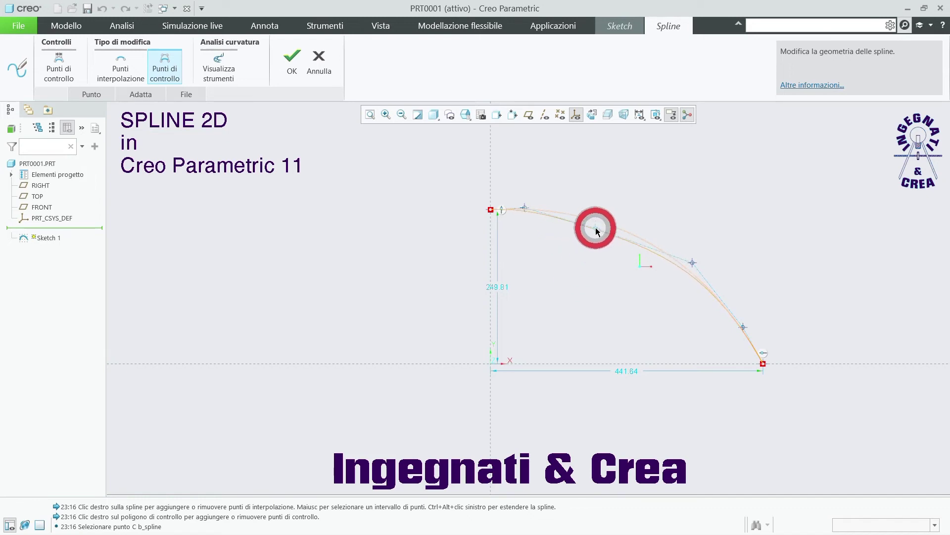
drag(611, 175, 596, 207)
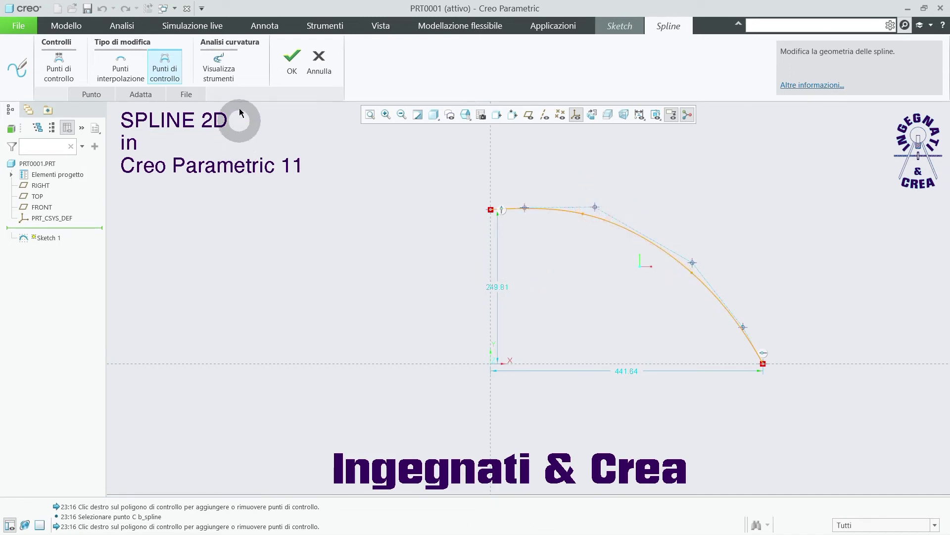
Step: Display the spline's curvature analysis and set its scale to 100
click(222, 70)
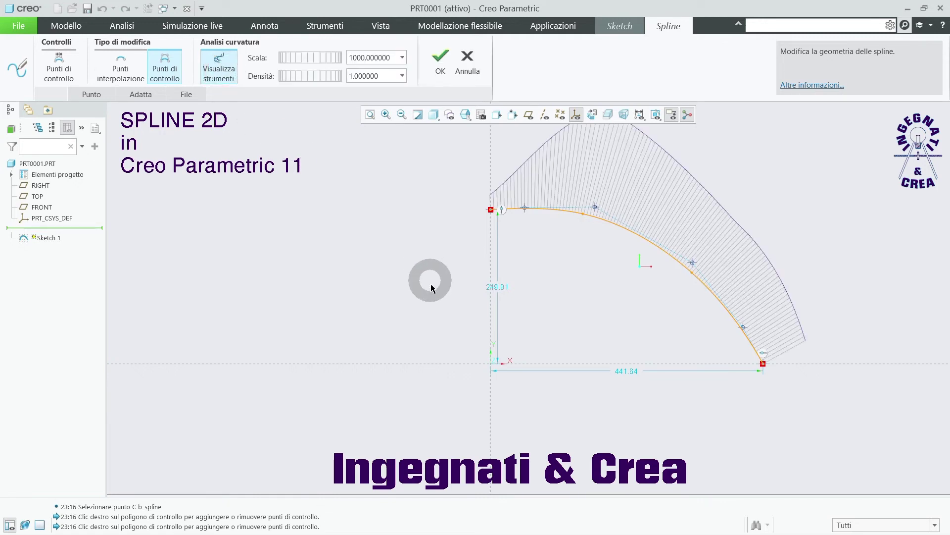
double_click(391, 58)
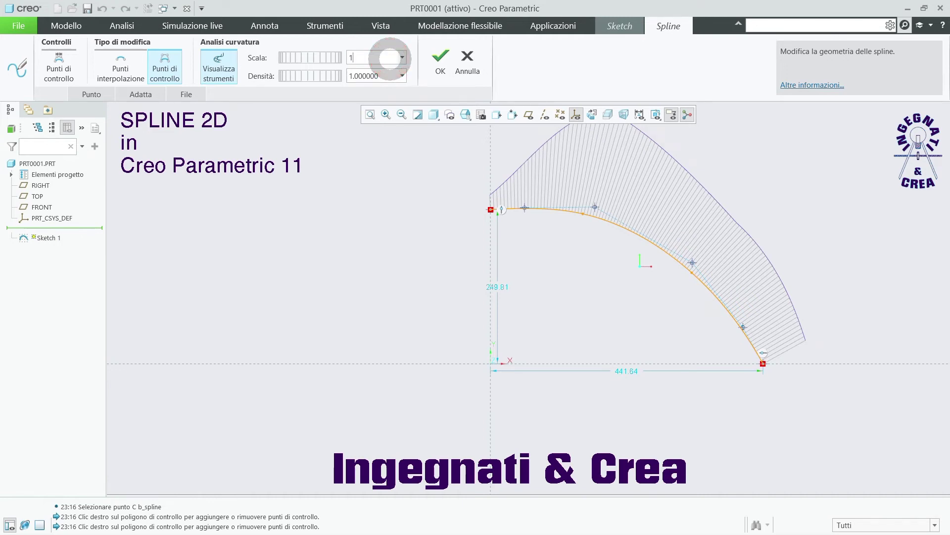
text(100)
key(Return)
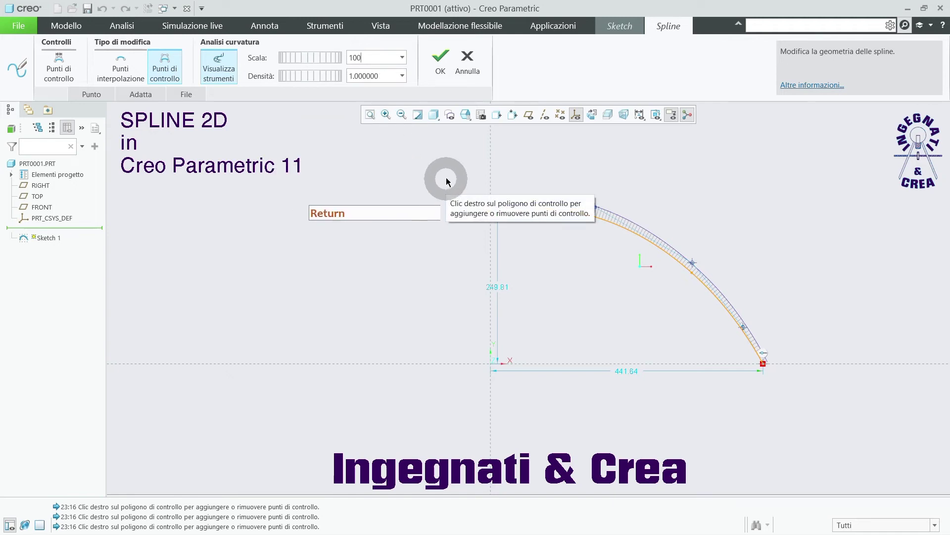
click(384, 58)
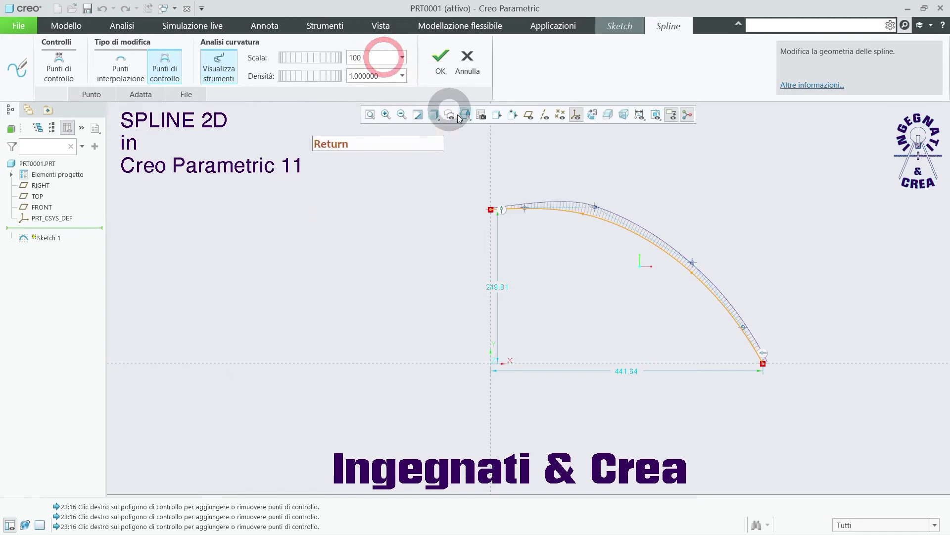
scroll(575, 279, up, 3)
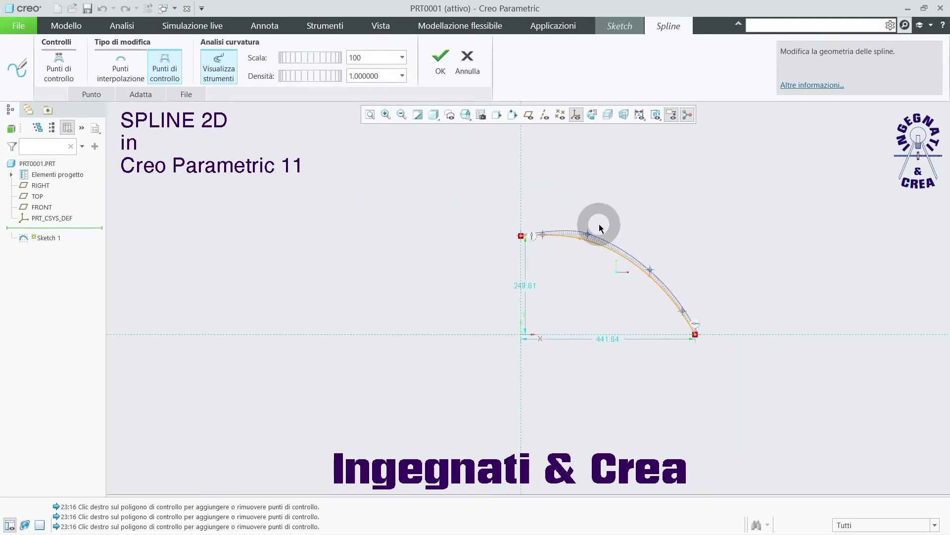
scroll(596, 226, down, 5)
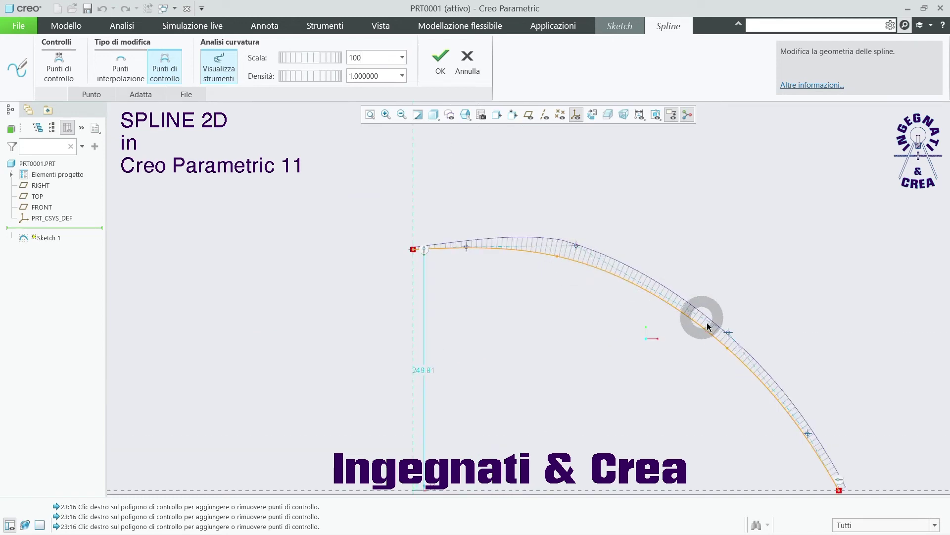
Step: Move the four interior control points slightly outward to even out the curvature comb, and accept the spline edit
drag(727, 335, 743, 331)
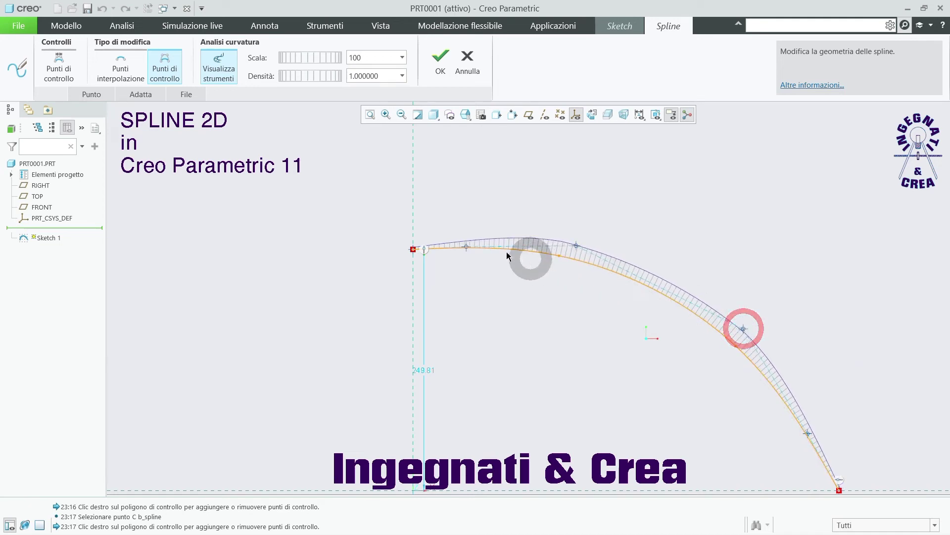
click(467, 247)
drag(467, 246, 468, 240)
drag(578, 245, 581, 243)
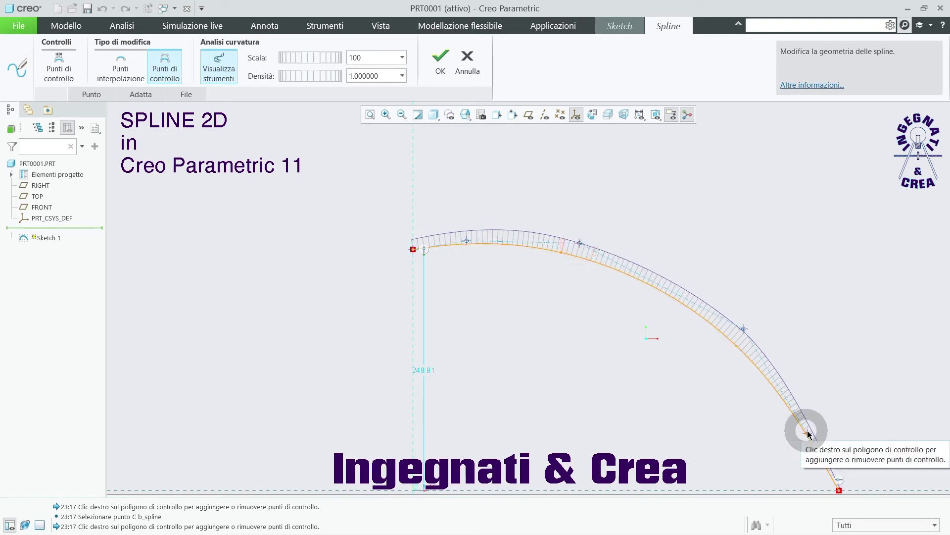
drag(809, 434, 815, 433)
scroll(600, 271, down, 3)
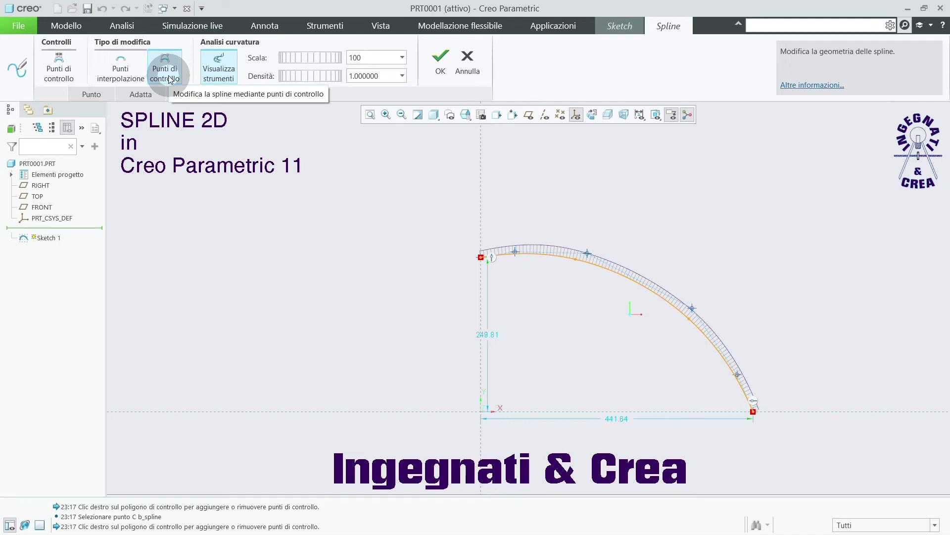
click(440, 59)
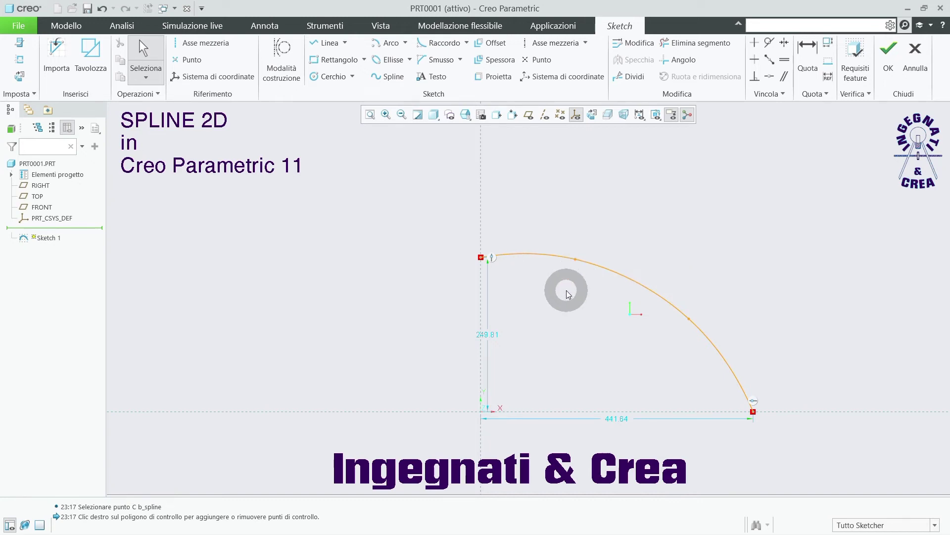
Step: Edit the spline again to define it by its control polygon, and accept the change
double_click(636, 285)
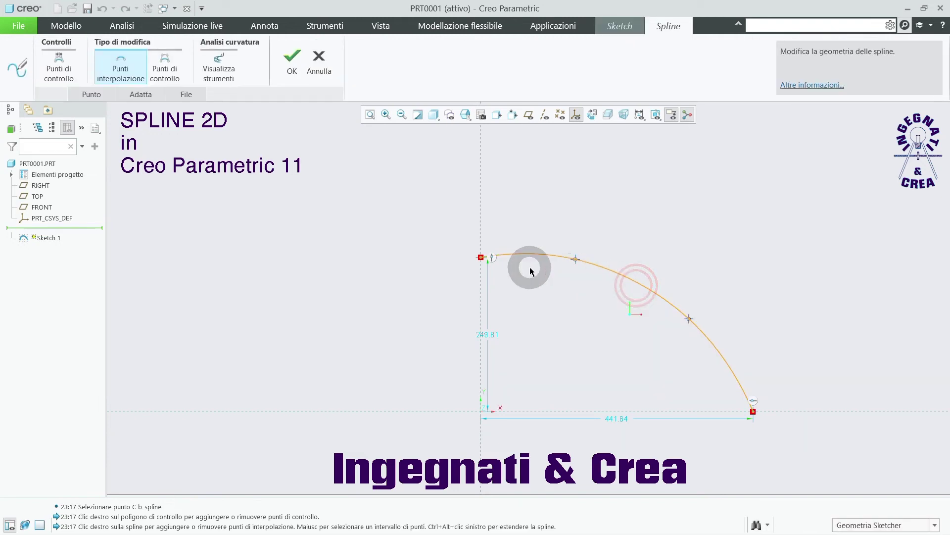
click(58, 69)
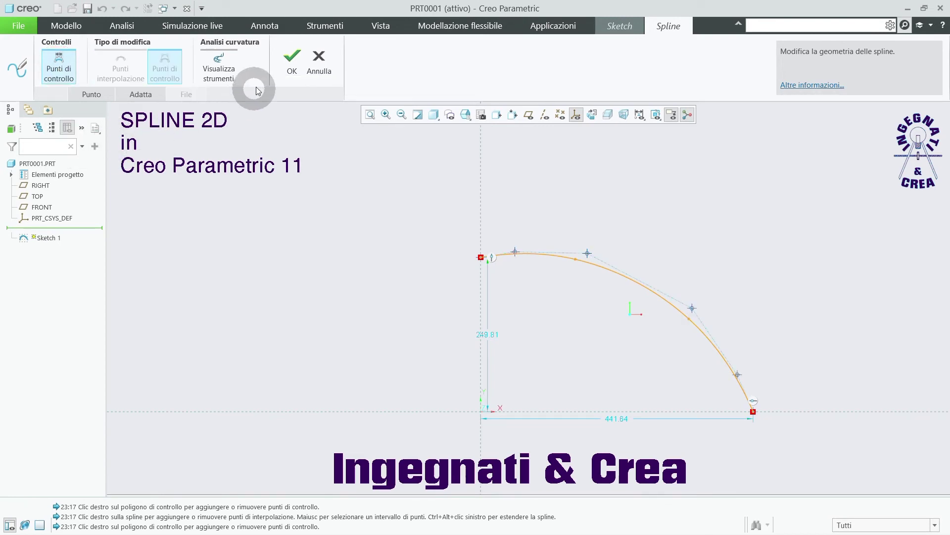
click(293, 56)
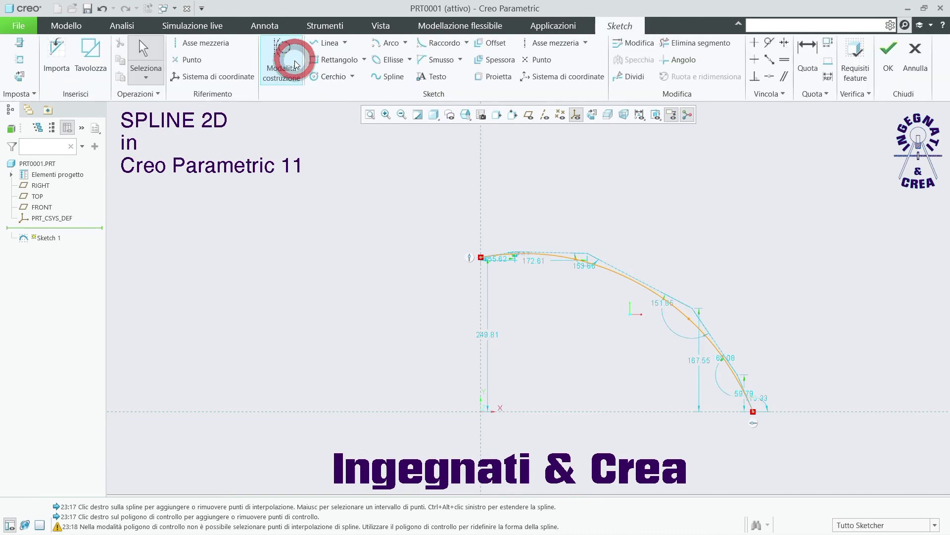
Step: Reposition the horizontal dimension of the polygon's second interior control point above the spline
scroll(568, 244, down, 2)
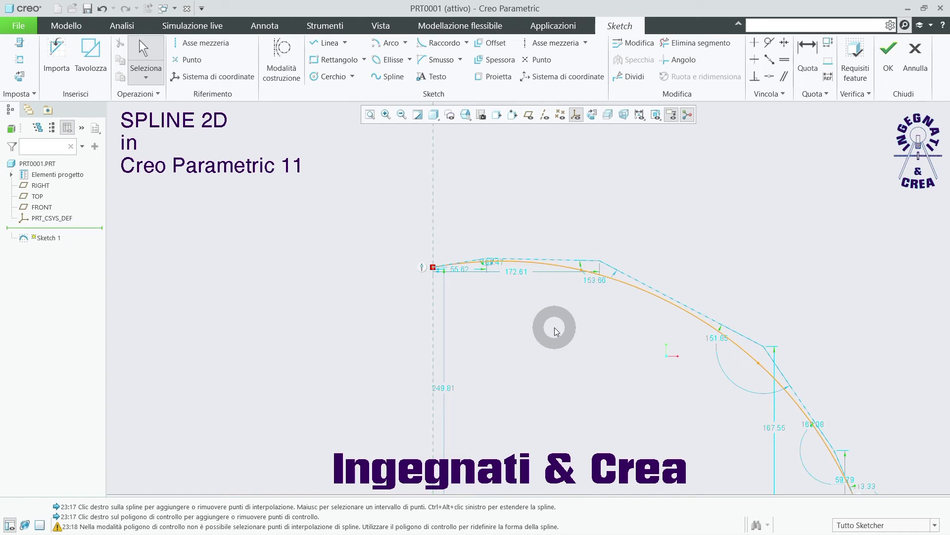
drag(520, 260, 518, 248)
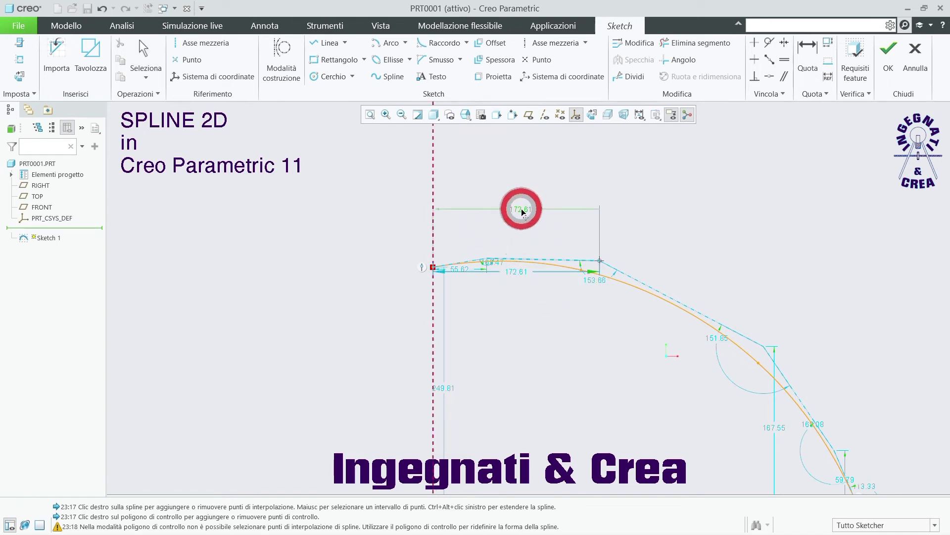
middle_click(521, 209)
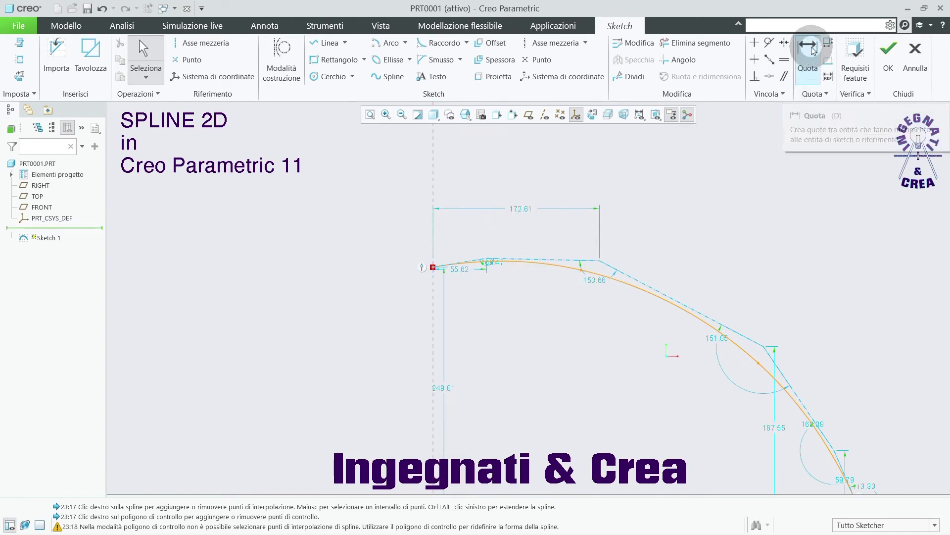
Step: Constrain the first segment of the control polygon perpendicular to the vertical axis
click(756, 76)
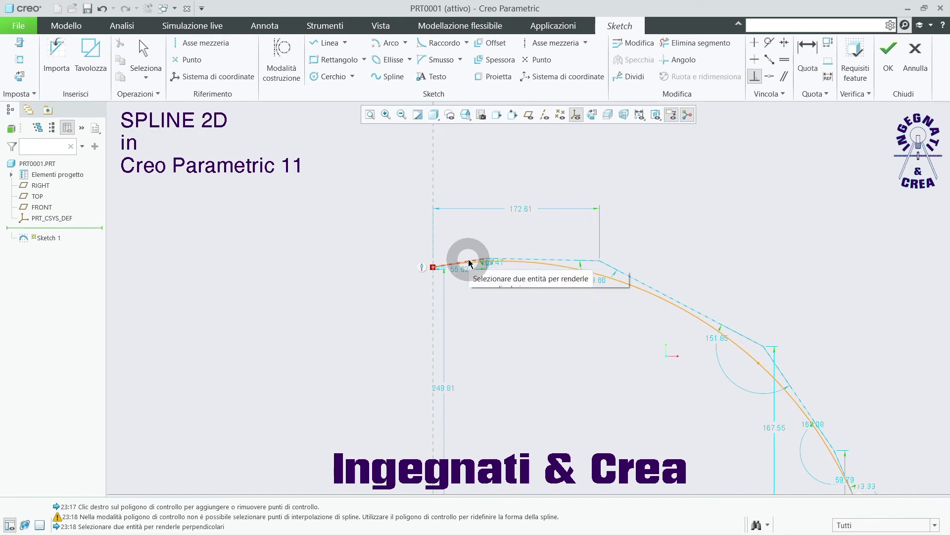
click(469, 262)
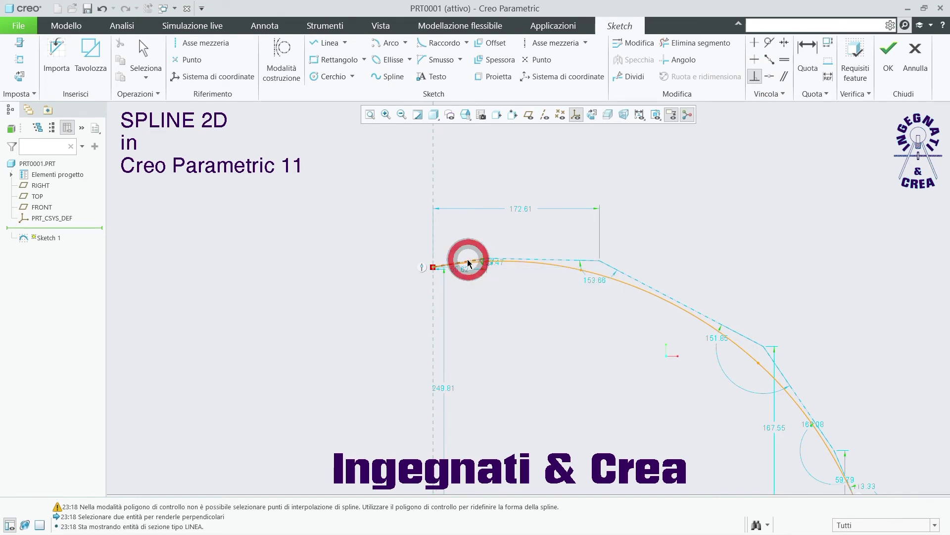
click(433, 192)
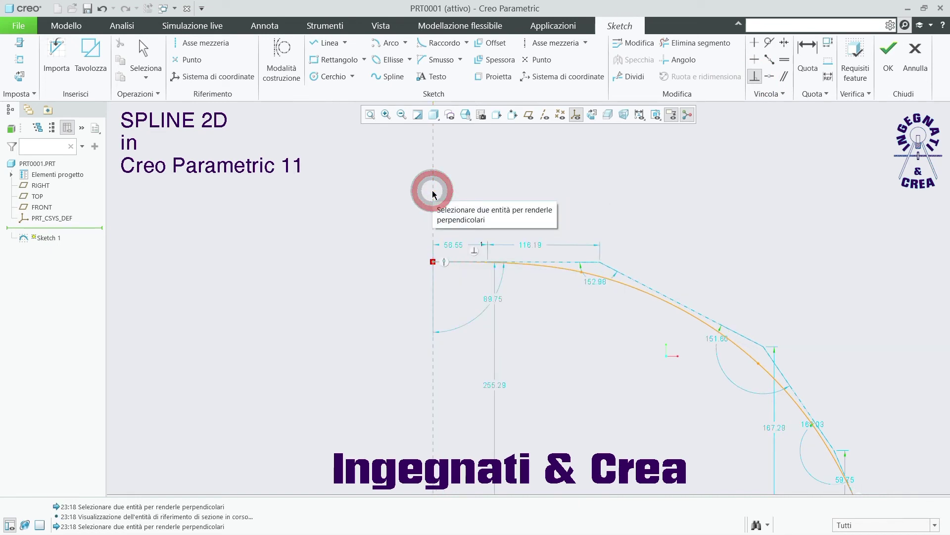
Step: Apply an equal-length constraint between the second and fourth segments of the control polygon
click(784, 59)
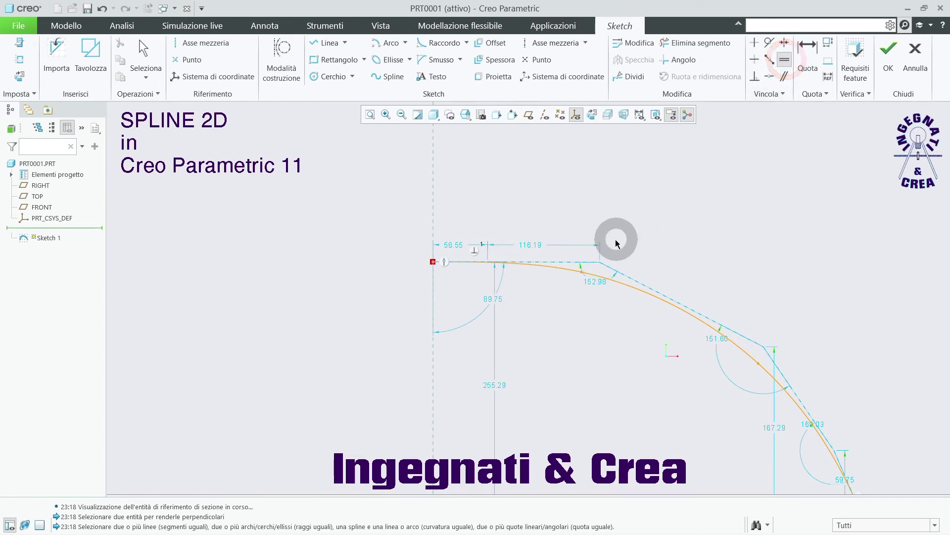
click(581, 263)
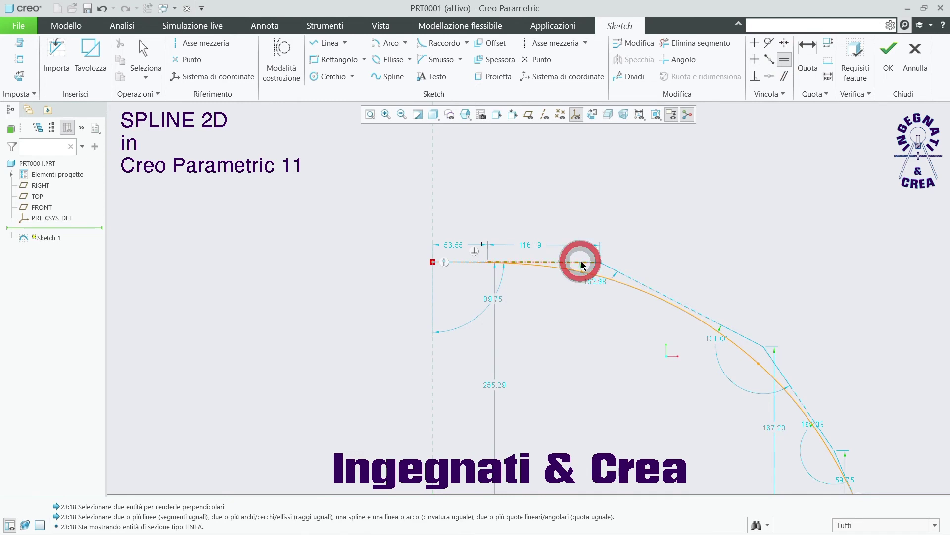
click(790, 385)
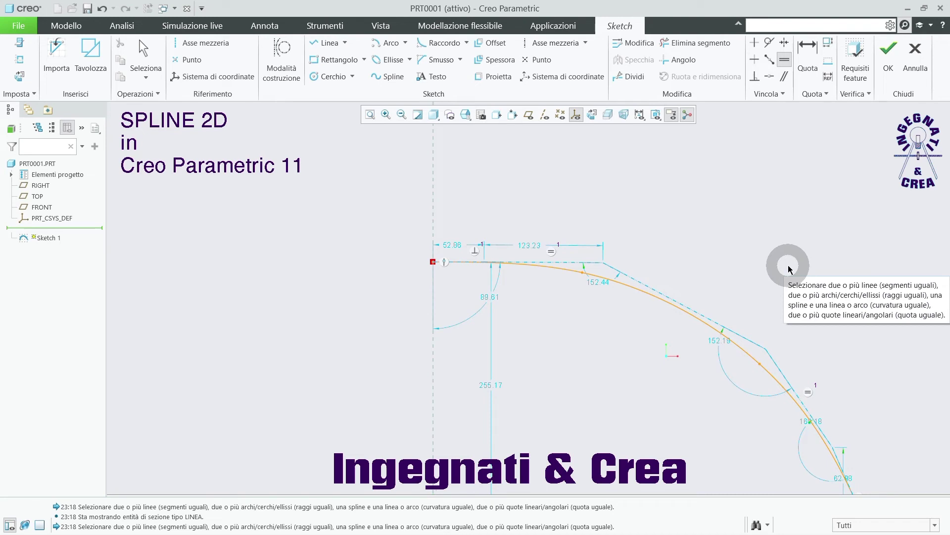
scroll(690, 259, up, 2)
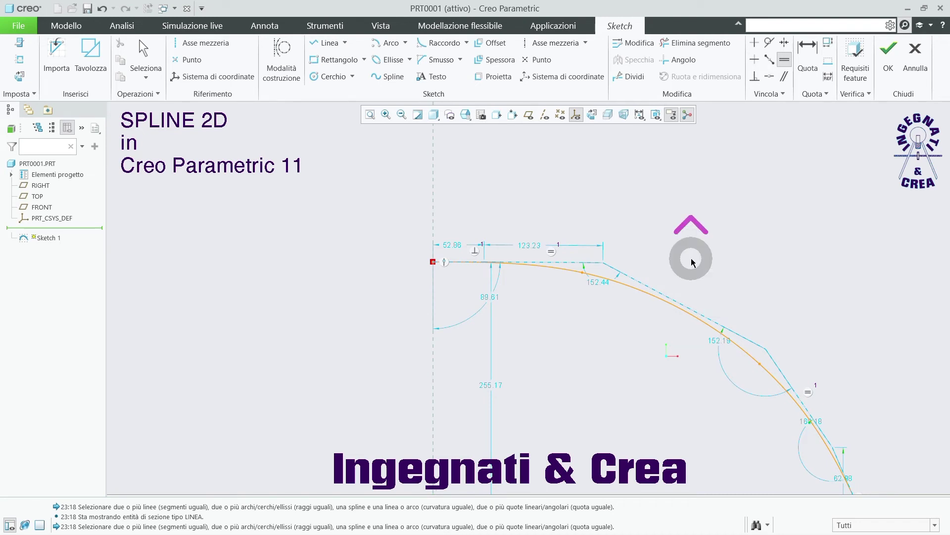
scroll(789, 407, down, 2)
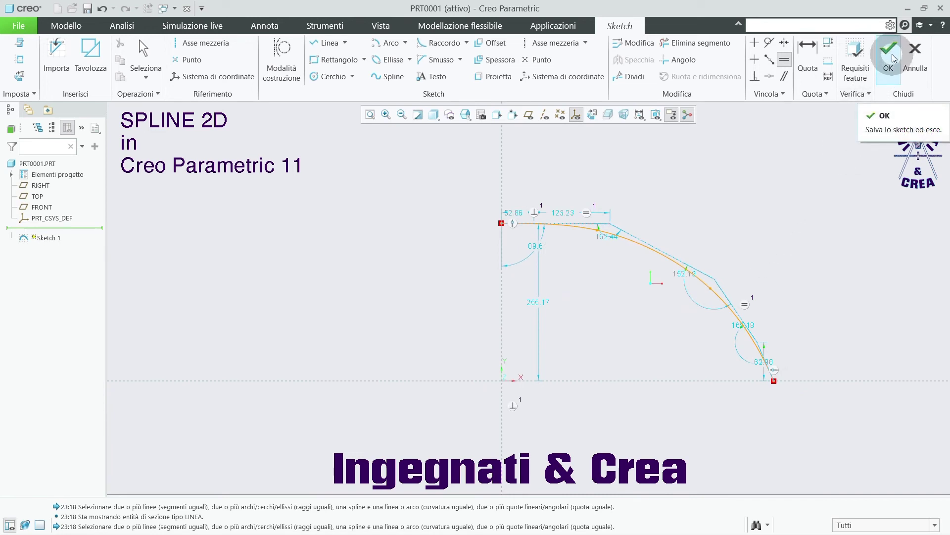
Step: Leave the constraint command and delete the spline with its control polygon
click(765, 170)
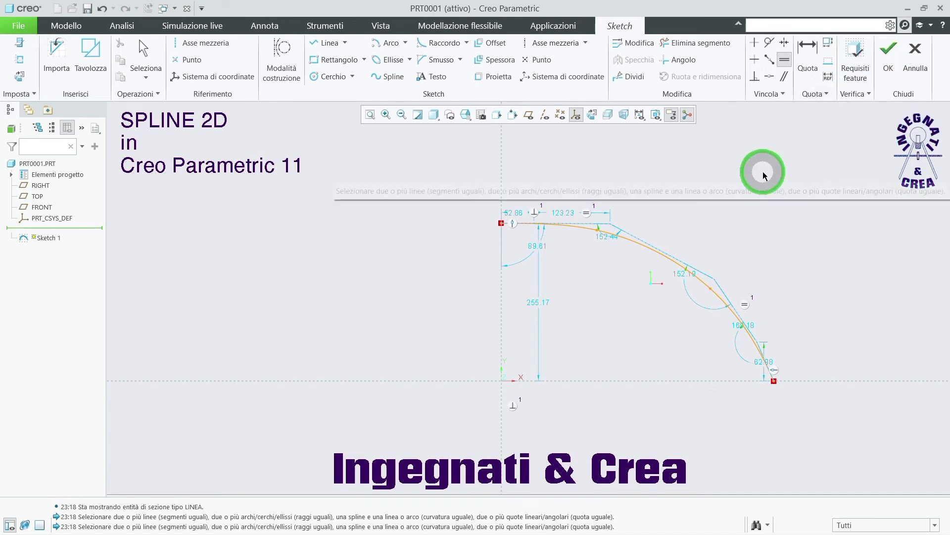
right_click(446, 176)
right_click(721, 339)
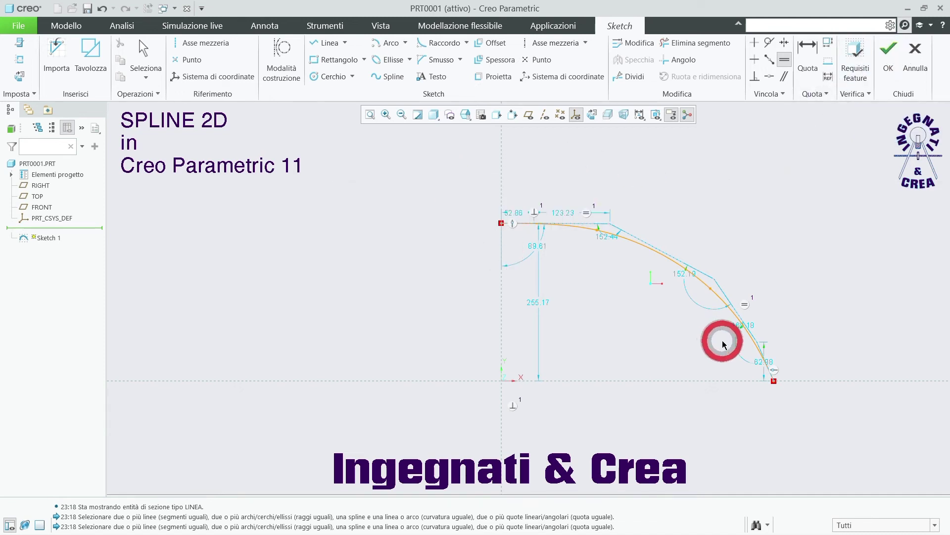
click(720, 325)
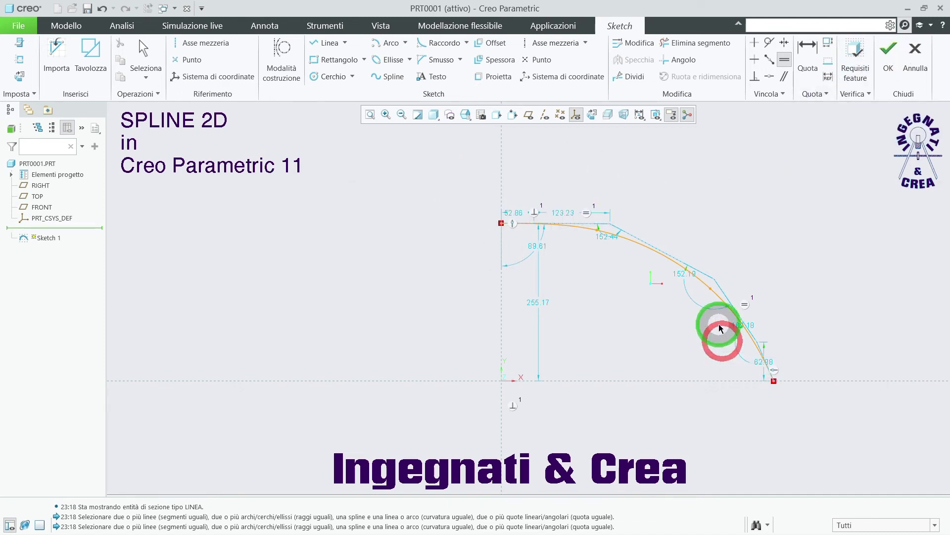
right_click(587, 230)
click(601, 285)
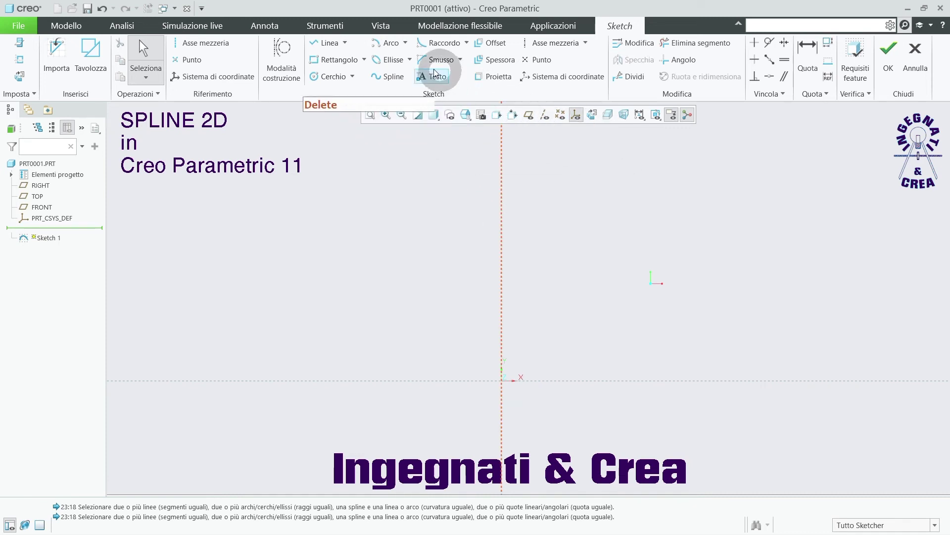
Step: Sketch a new three-point spline from the vertical axis above the origin, through a middle point, to the horizontal axis
click(377, 79)
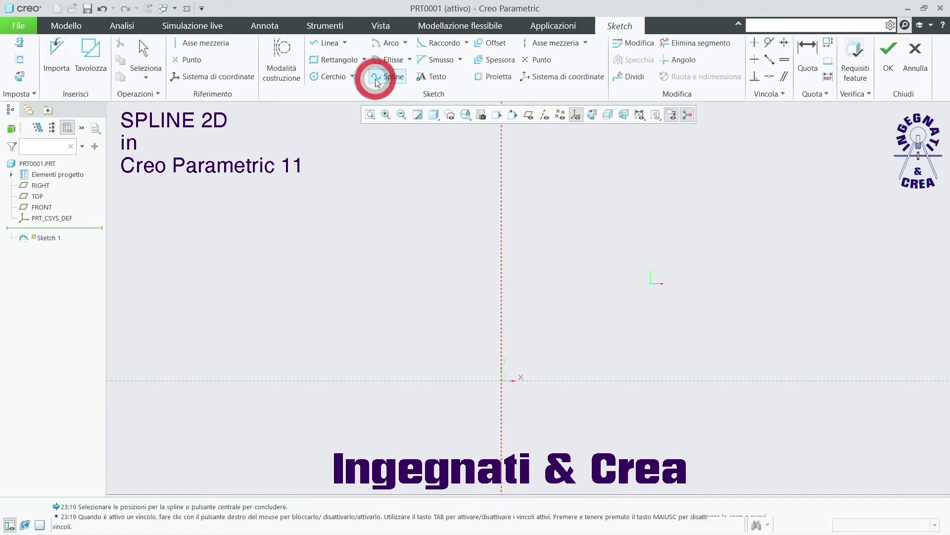
click(503, 253)
click(638, 278)
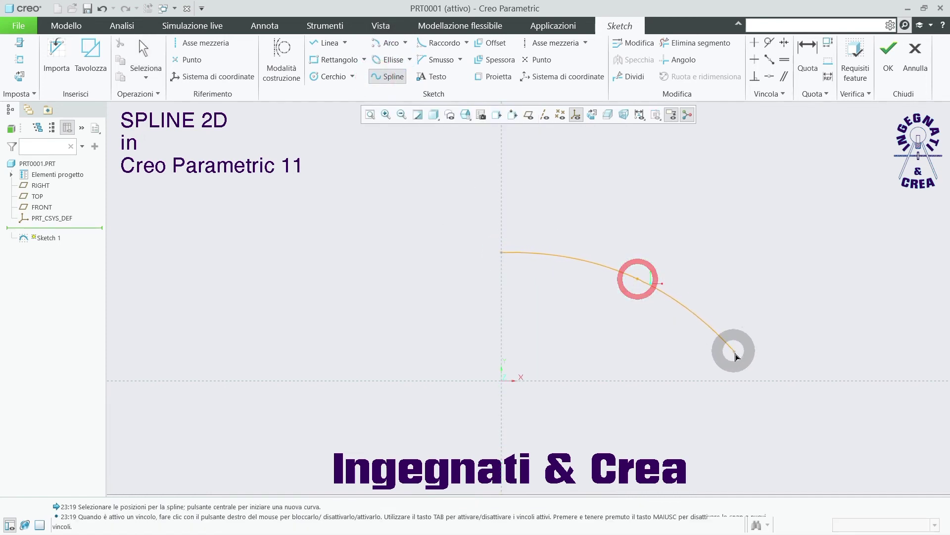
click(746, 381)
middle_click(764, 315)
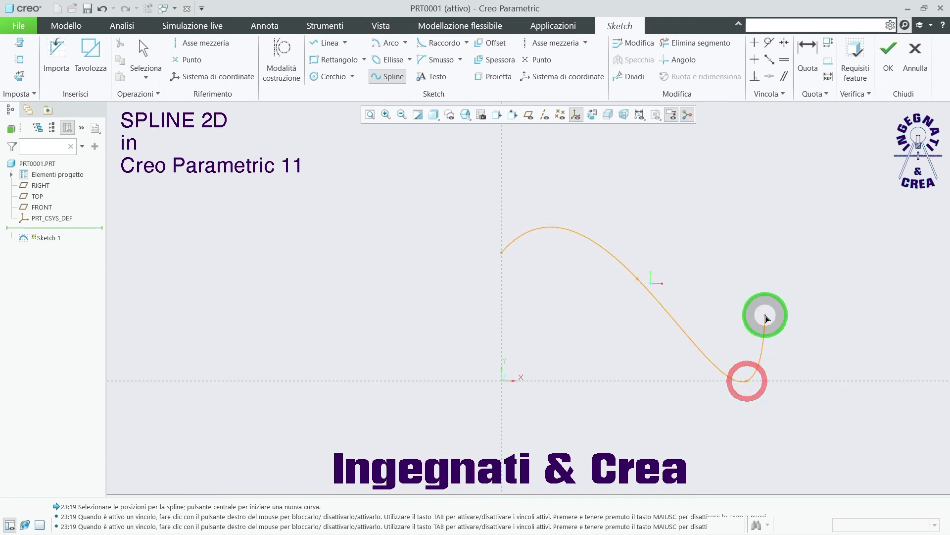
Step: Sketch a construction arc of about 208 radius, centred at the origin, from the spline's upper endpoint to the horizontal axis opposite the spline
click(650, 165)
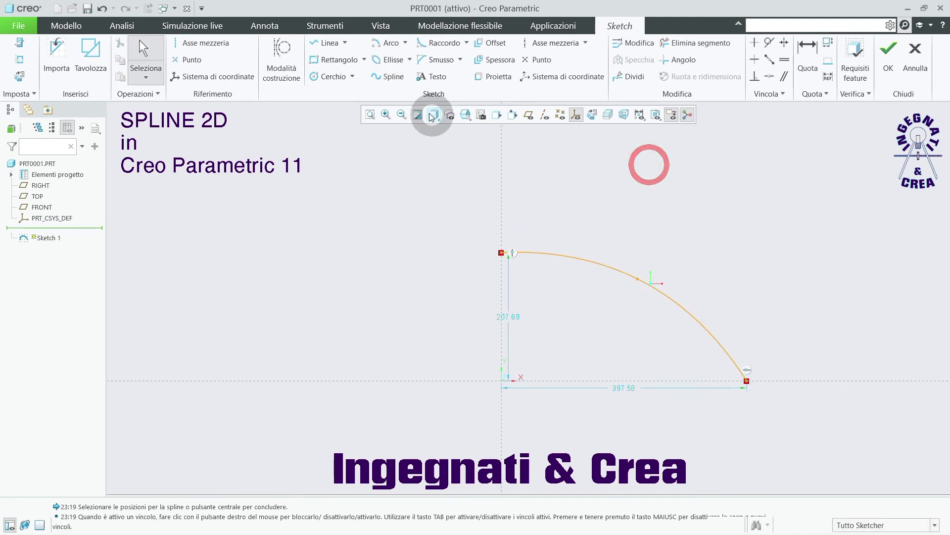
click(278, 54)
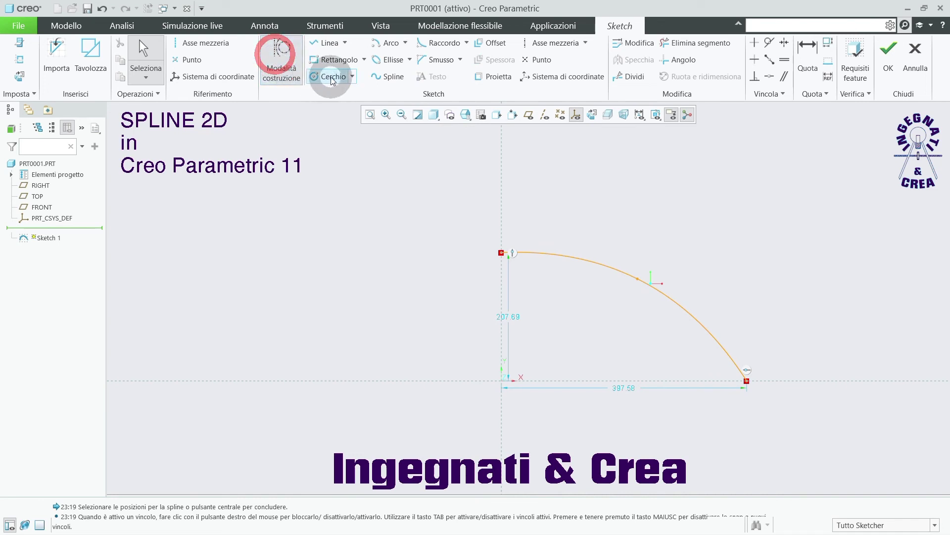
click(376, 46)
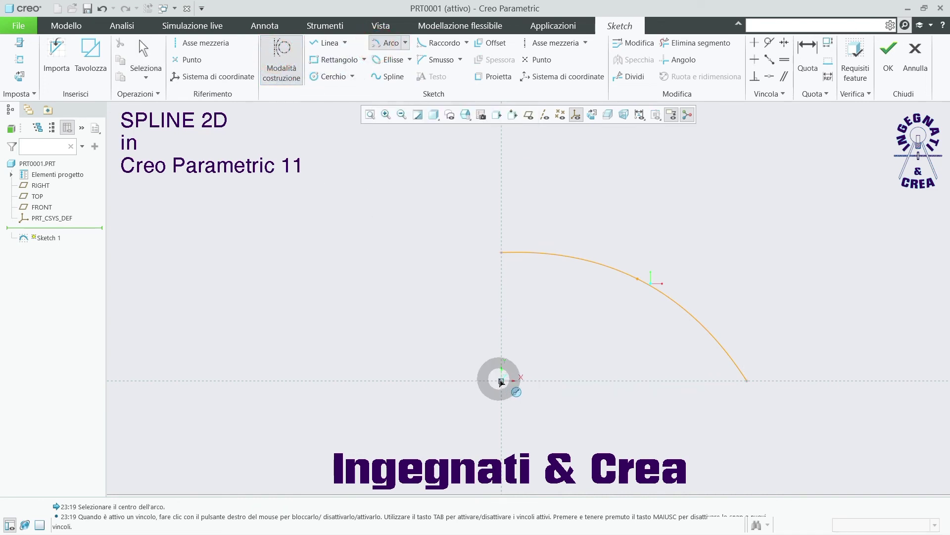
click(502, 253)
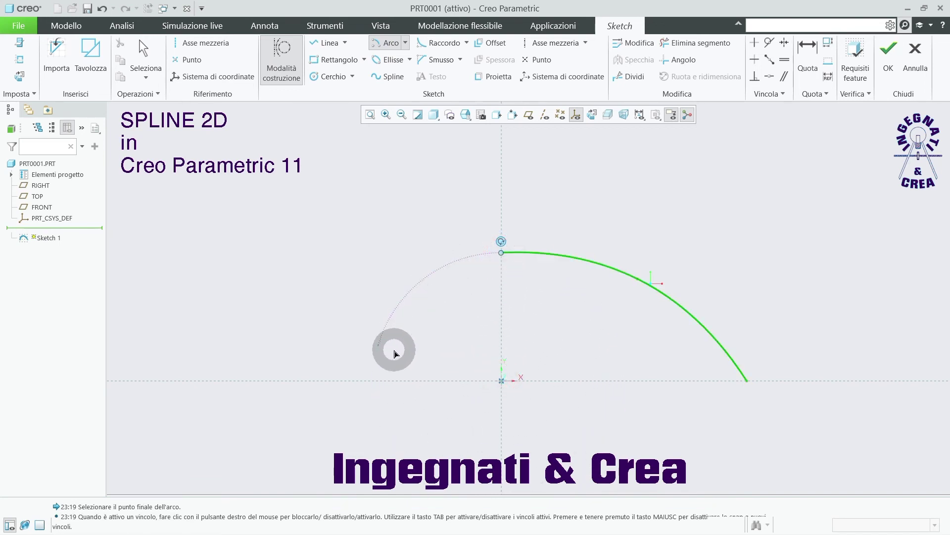
click(376, 381)
middle_click(328, 301)
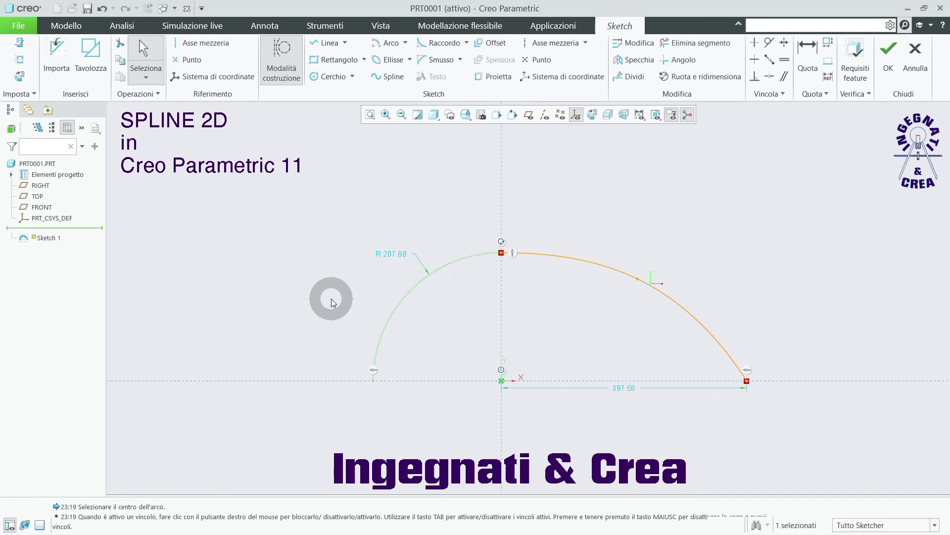
Step: Delete the tangent constraint between the construction arc and the spline, and reapply tangency between the two curves
scroll(543, 260, up, 3)
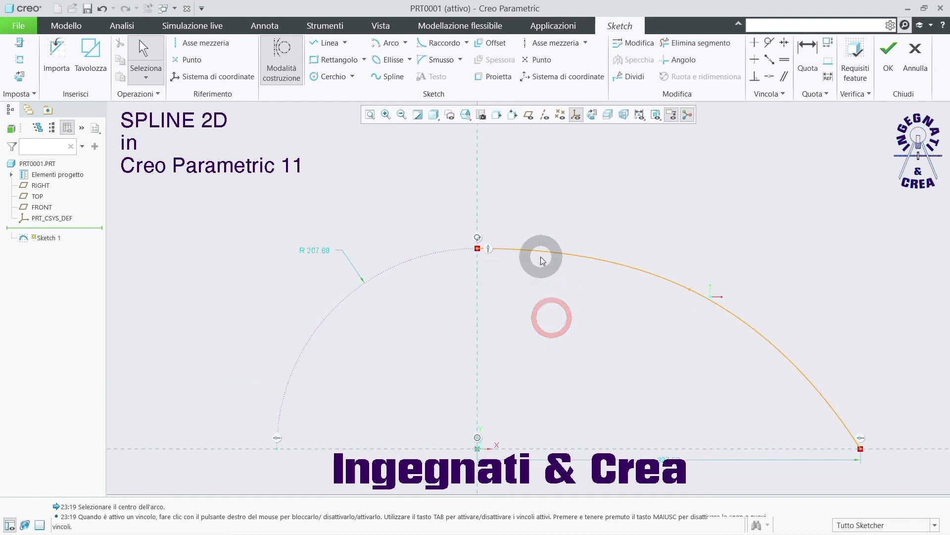
click(478, 238)
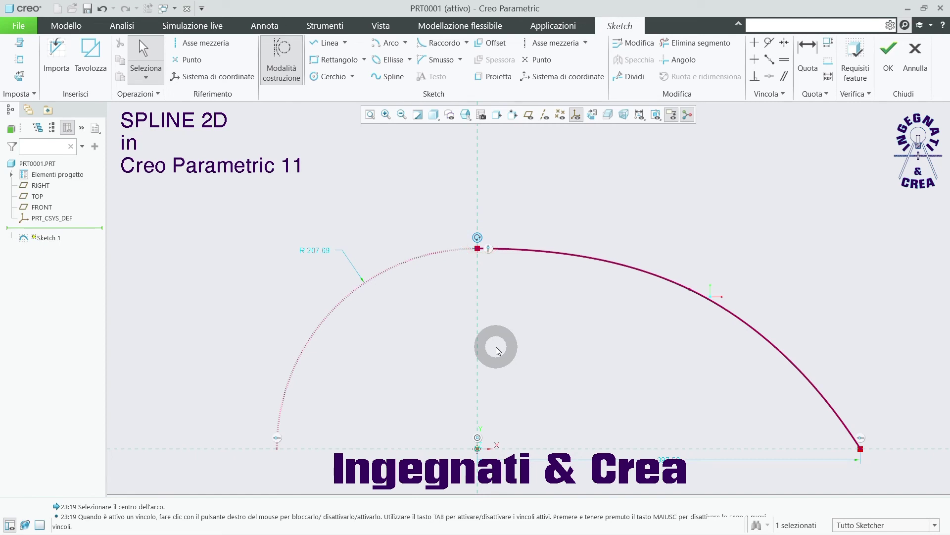
key(Delete)
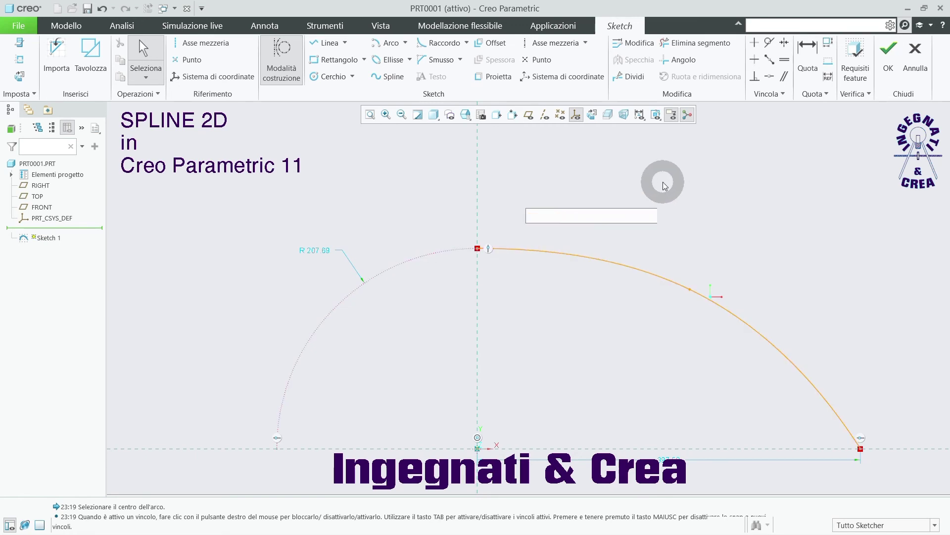
click(769, 42)
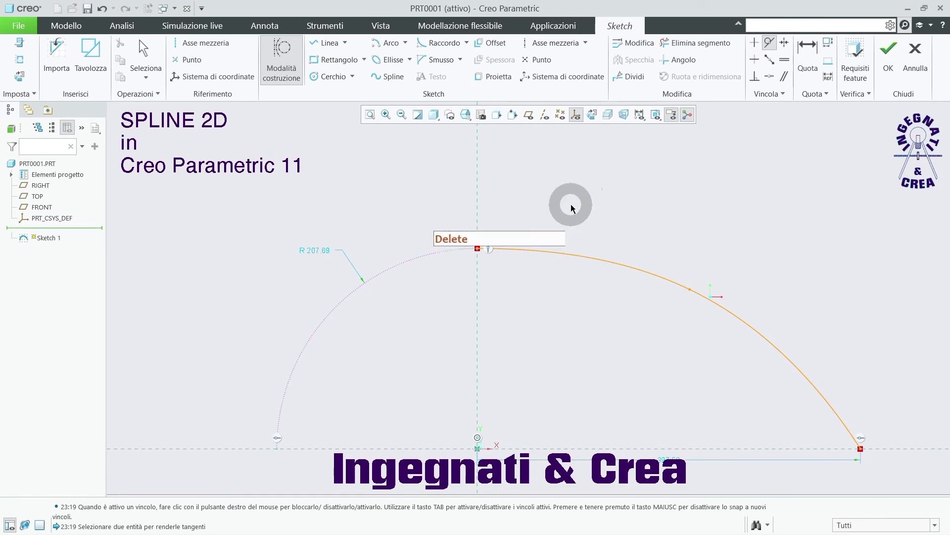
click(531, 249)
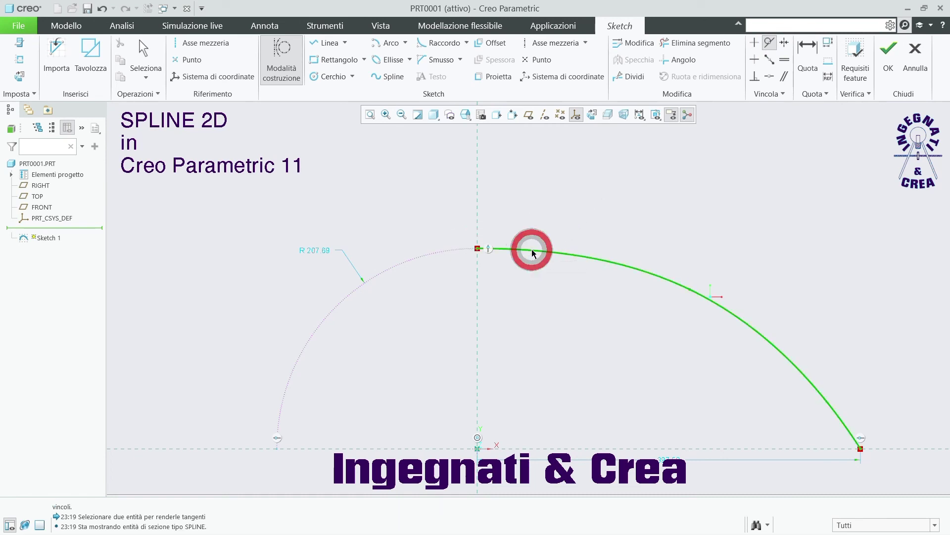
click(459, 250)
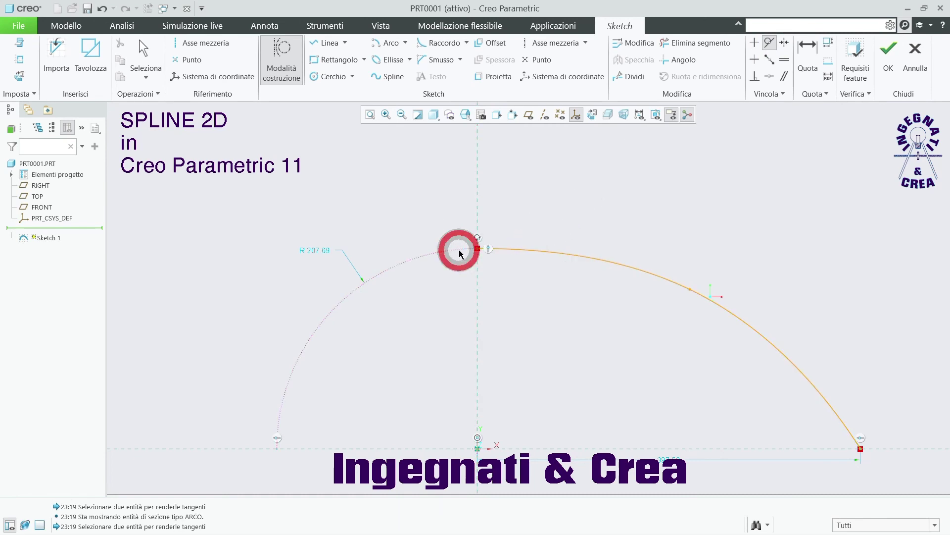
middle_click(620, 216)
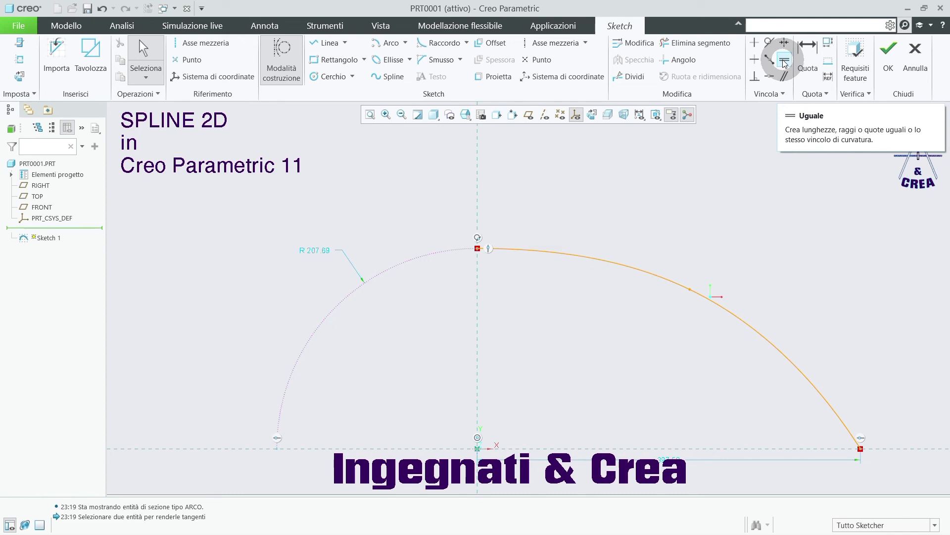
Step: Apply an equal-curvature constraint between the spline and the construction arc, and move the spline's middle interpolation point down toward the origin
click(785, 60)
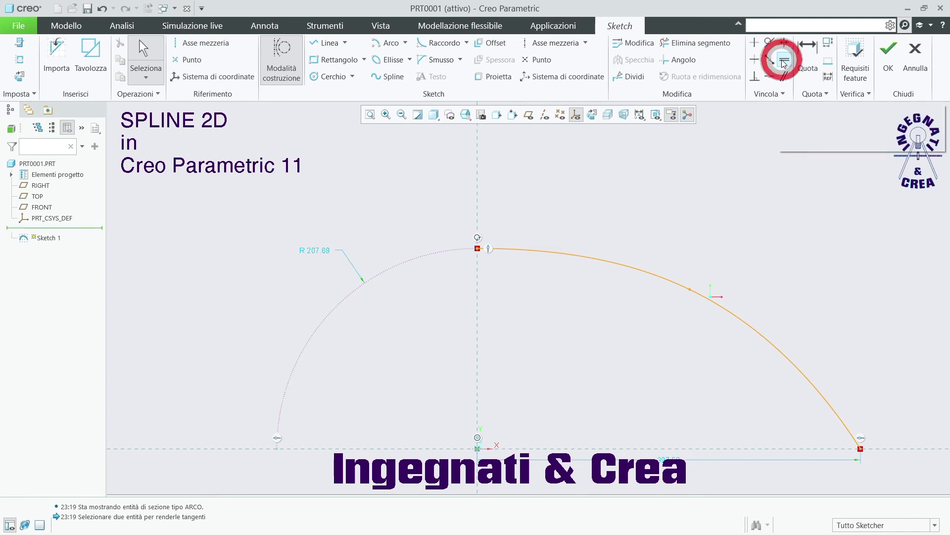
click(510, 252)
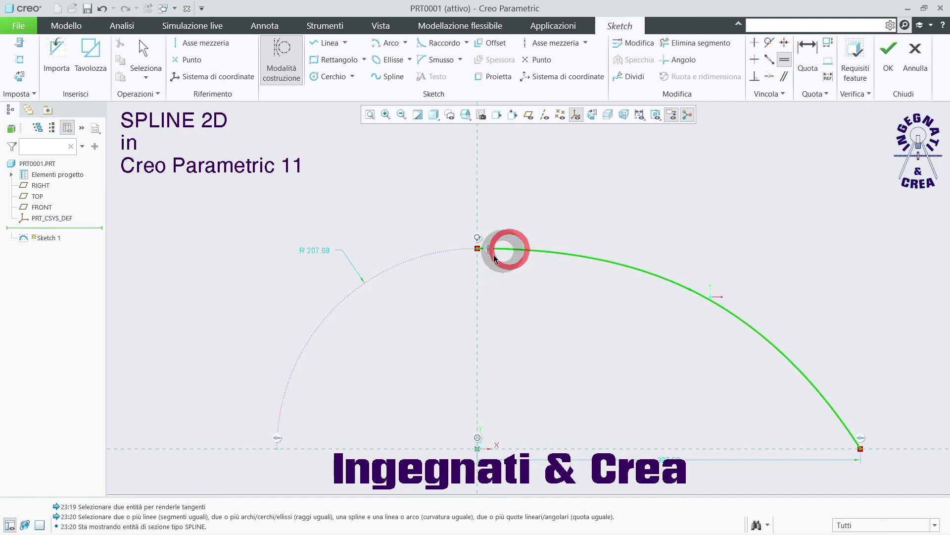
click(453, 249)
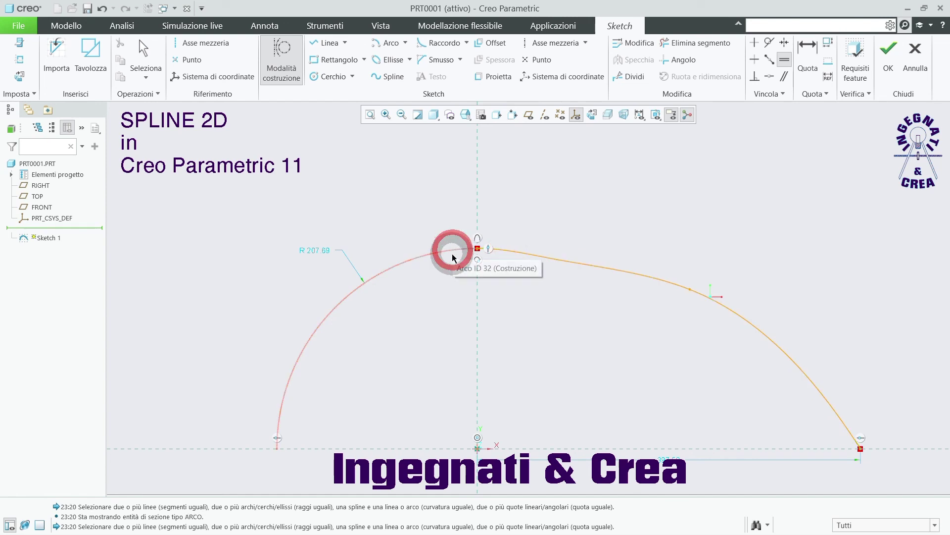
middle_click(508, 295)
scroll(495, 232, up, 1)
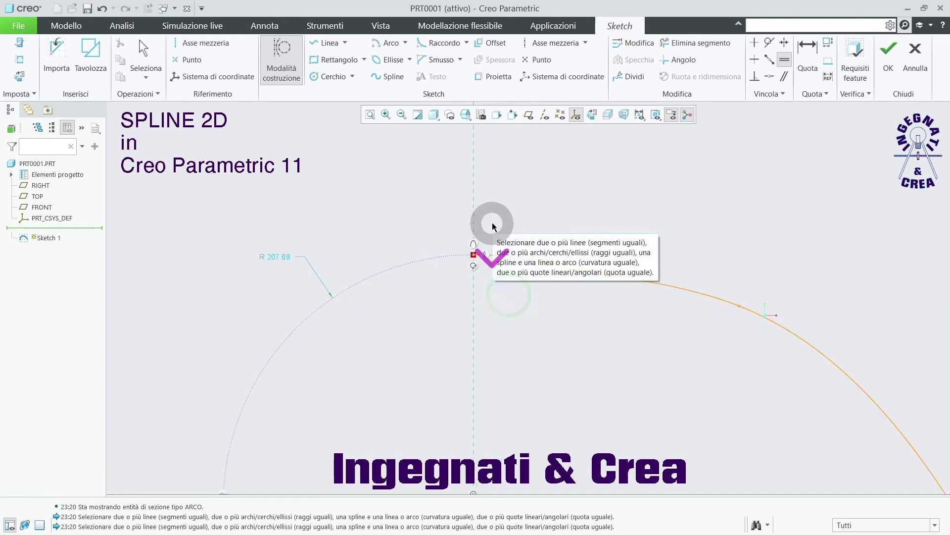
middle_click(769, 285)
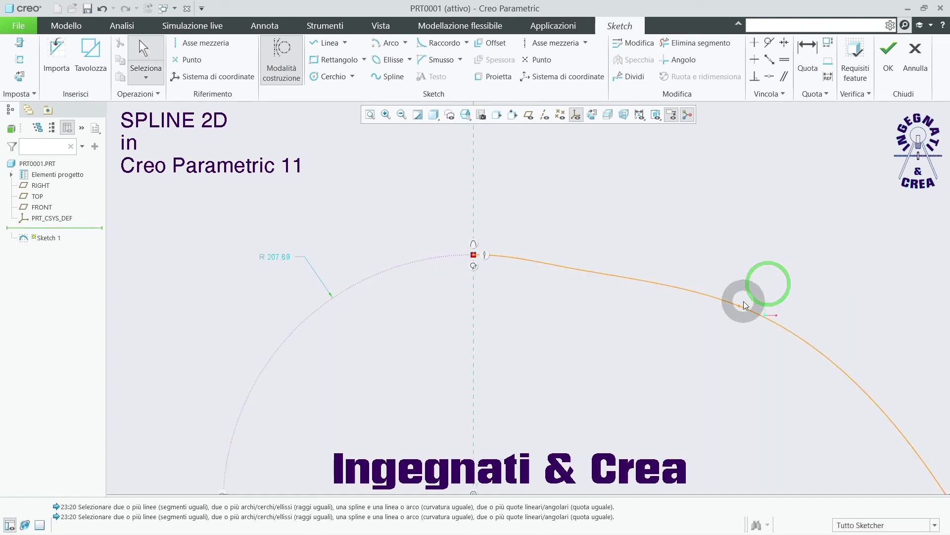
drag(739, 306, 716, 332)
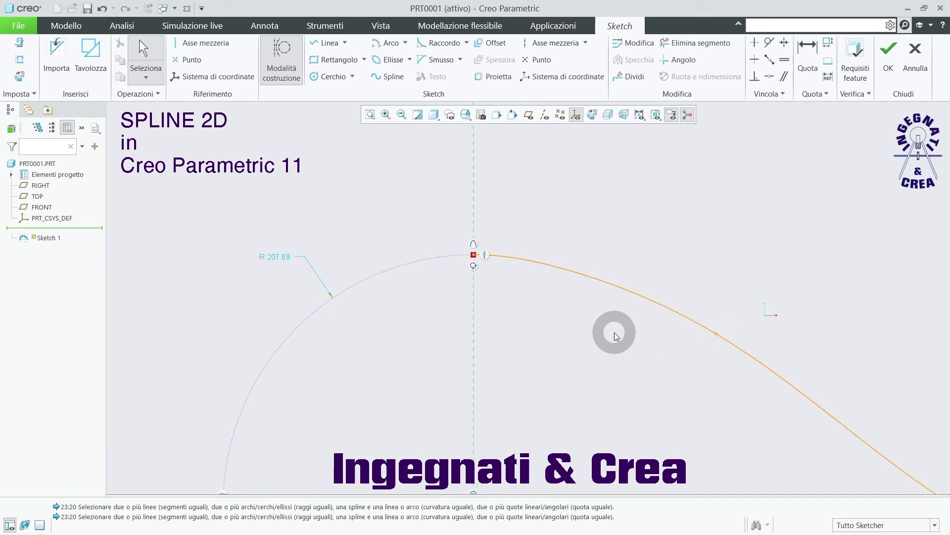